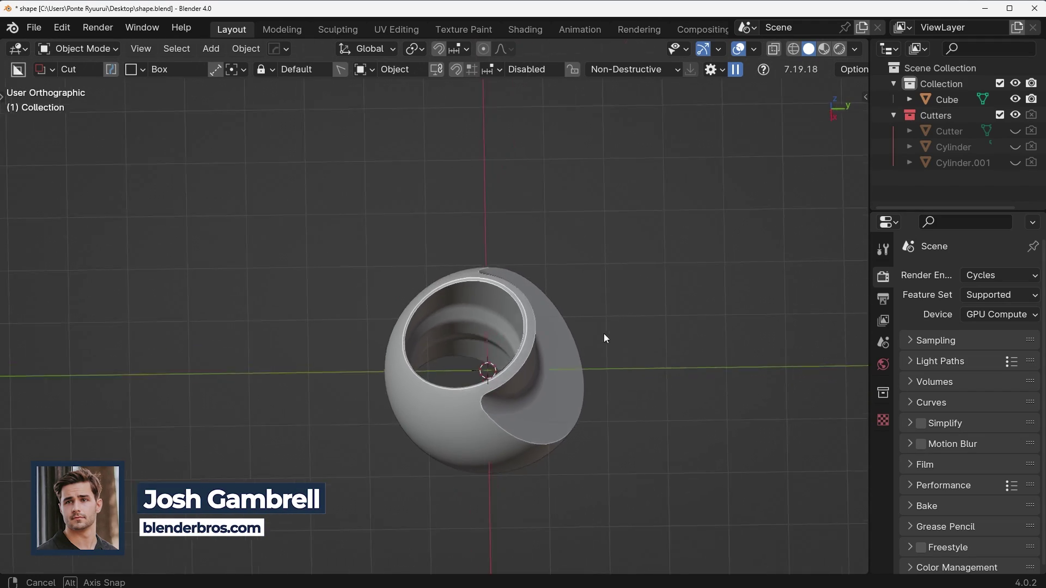
scroll(599, 355, "up", 3)
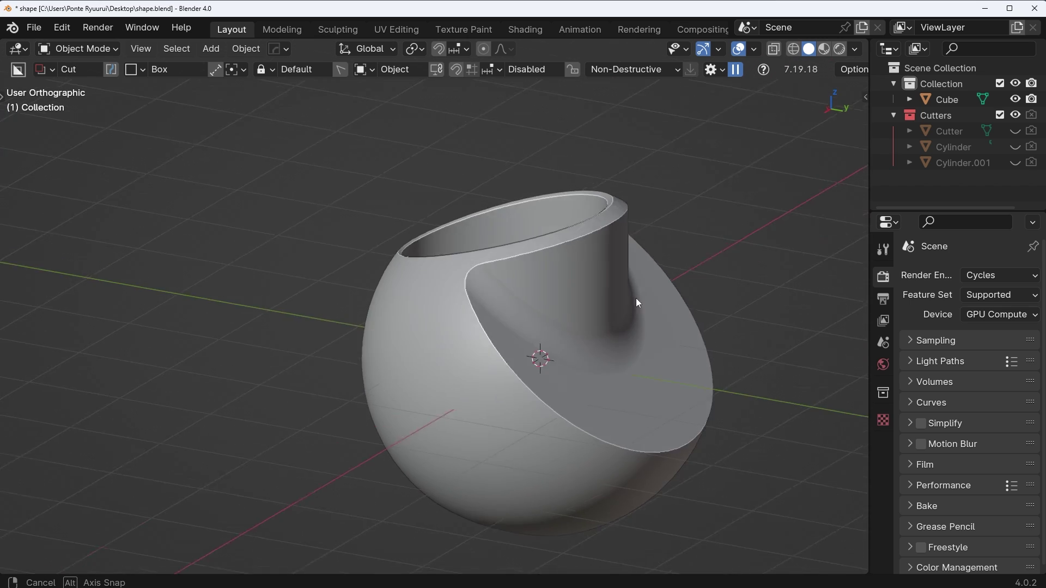
mouse_move(582, 348)
middle_mouse_down()
mouse_move(387, 350)
mouse_move(539, 359)
mouse_move(589, 343)
middle_mouse_up()
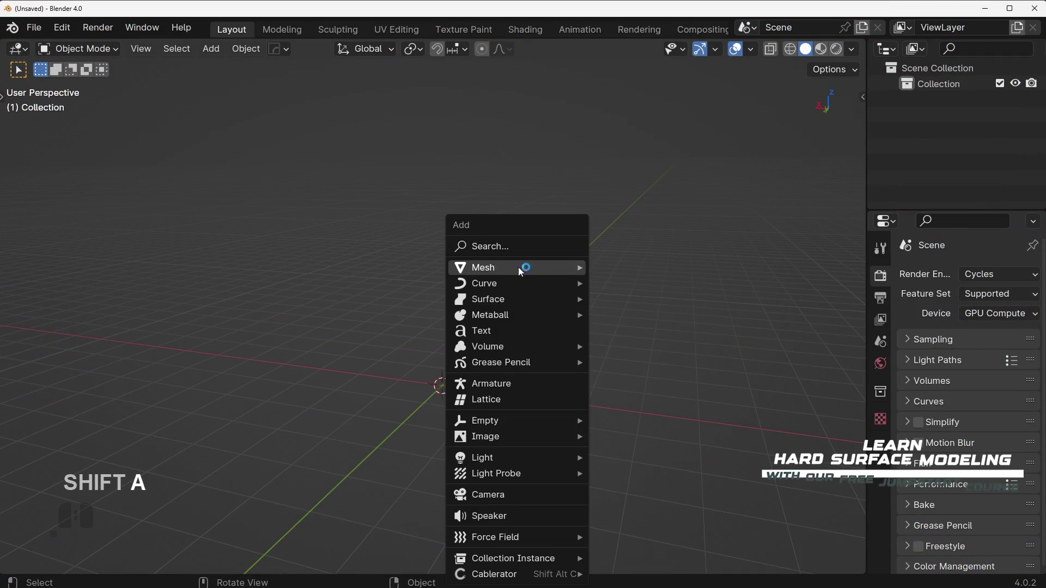
- Add a UV sphere with 32 segments, 16 rings and a 1 m radius at the world origin
mouse_move(497, 266)
left_click(662, 332)
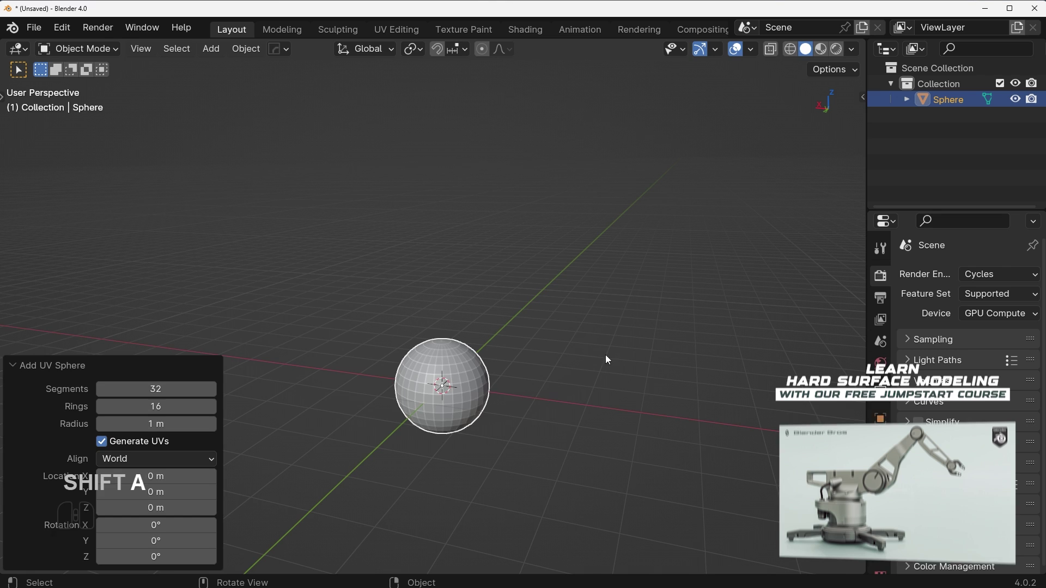
key("Tab")
key("Tab")
scroll(553, 450, "up", 4)
middle_click_drag(553, 450, 624, 372, "shift")
- Give the sphere a level 2 subdivision modifier and apply it to the mesh
key("ctrl+1")
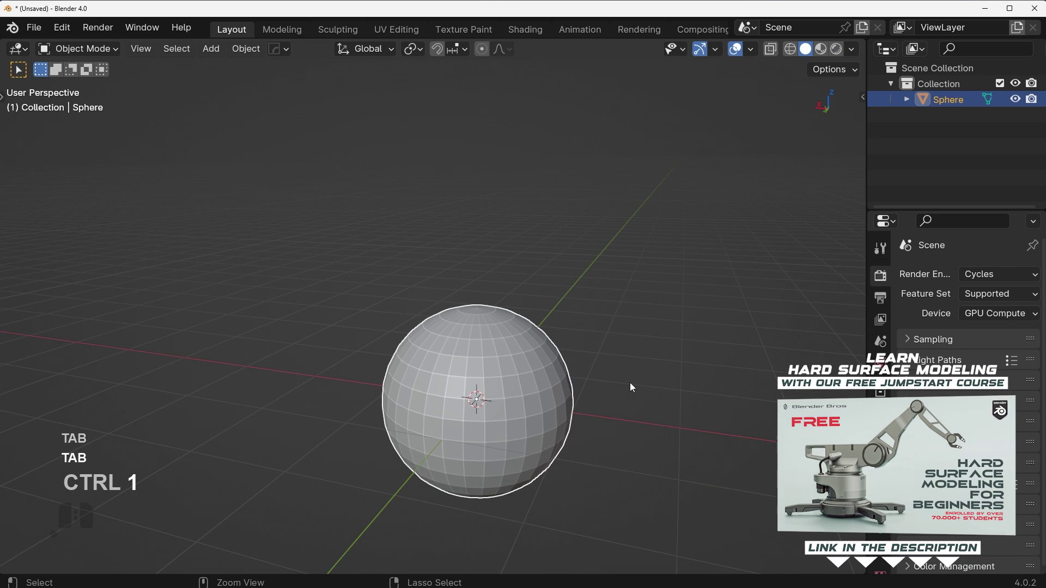
key("ctrl+2")
left_click(879, 440)
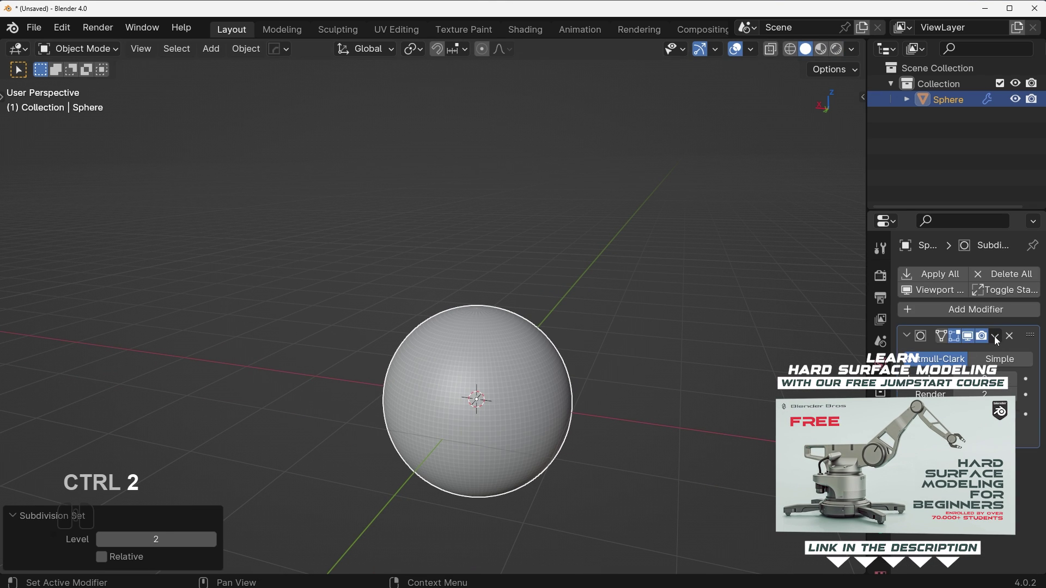
left_click(984, 353)
- Shade the sphere smooth
right_click(672, 325)
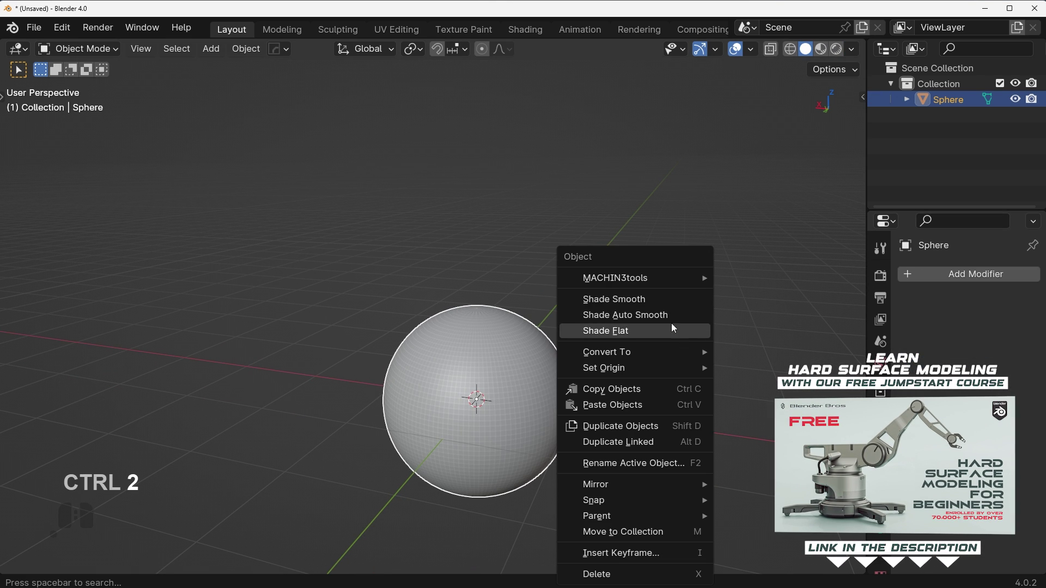
left_click(637, 300)
key("Tab")
key("Tab")
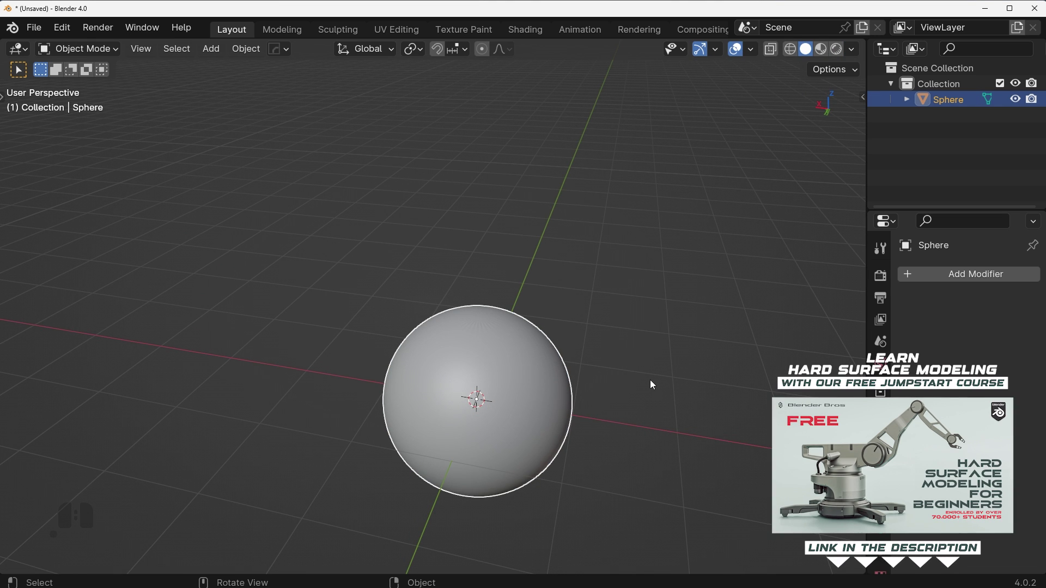
- In right view, add a 2 m cube at the origin and rotate it 45 degrees
key("KP_3")
key("shift+a")
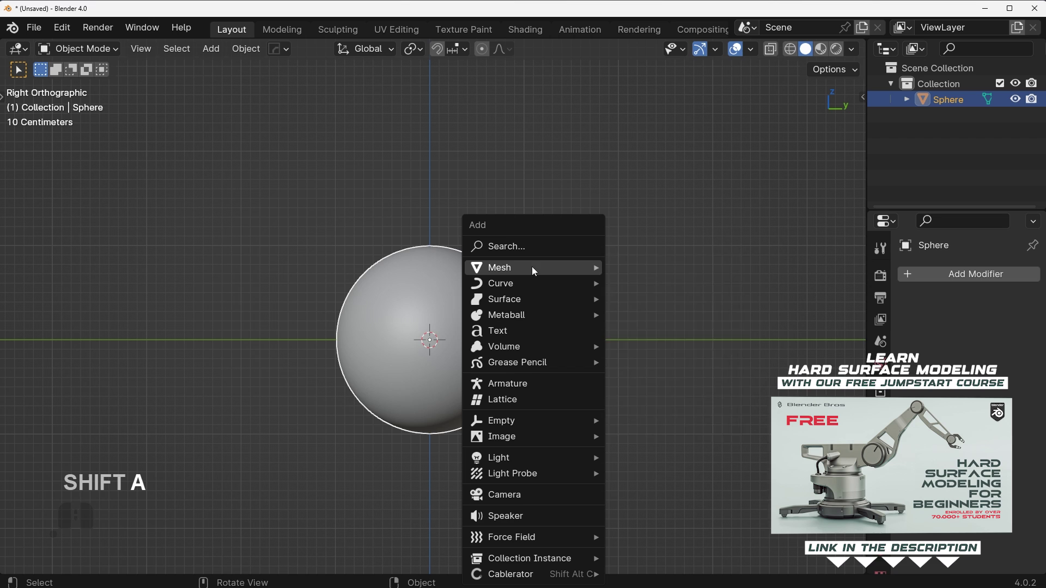
mouse_move(532, 267)
left_click(649, 297)
type("r")
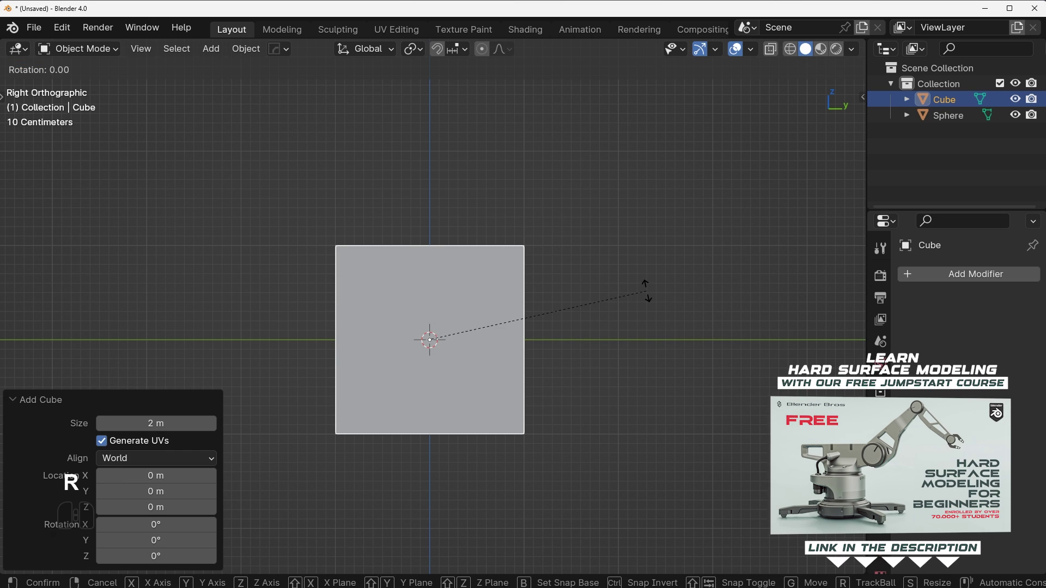
type("45")
key("Return")
- Move the cube about 1.12 m along Y and 1.16 m along Z, and scale it up over the sphere's upper side
key("g")
left_click(710, 177)
key("s")
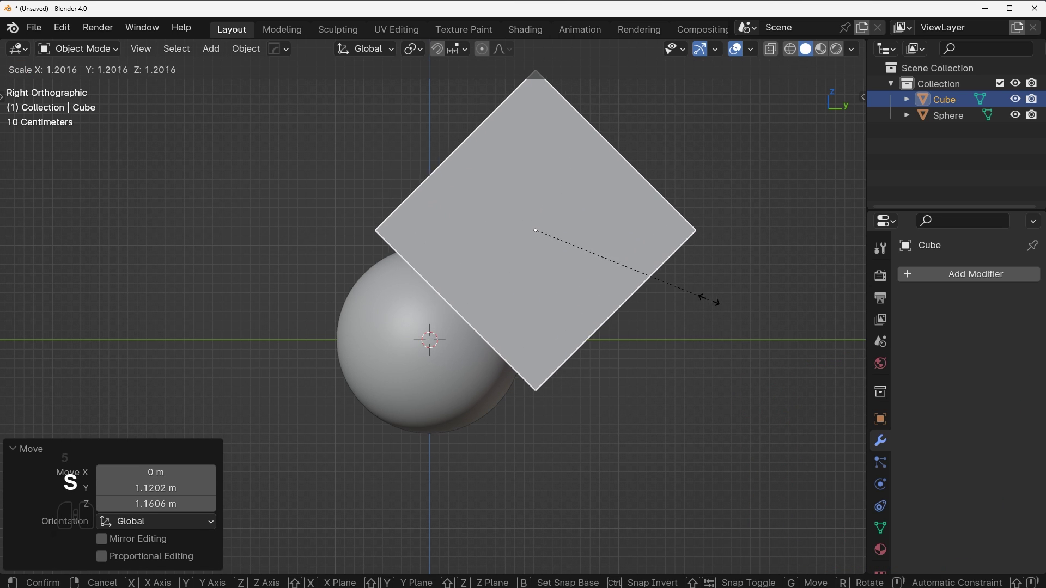
left_click(734, 300)
- Subtract the rotated cube from the sphere with a Hops difference boolean
left_click(403, 312, "shift")
key("ctrl+KP_Subtract")
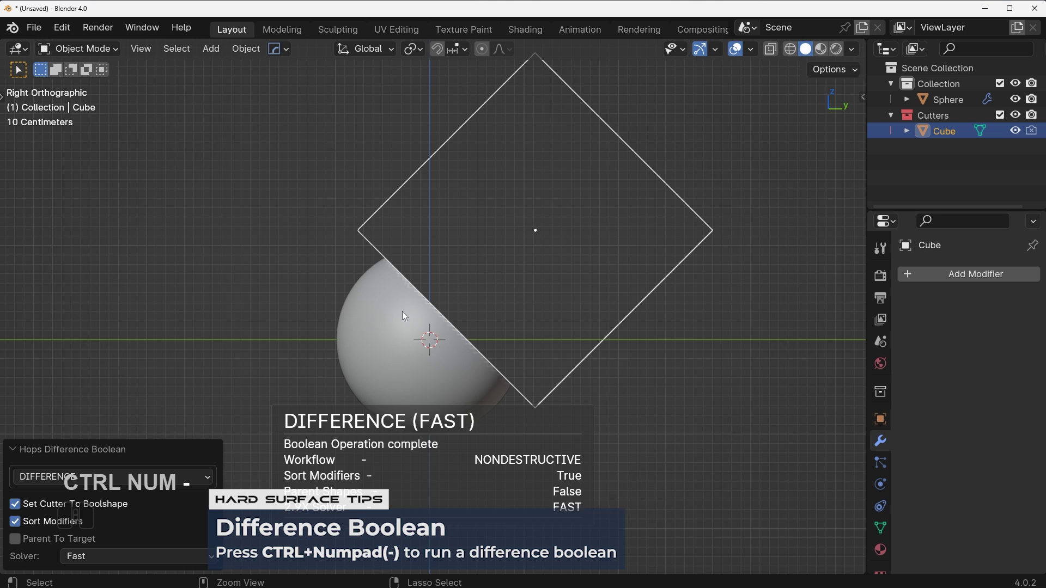
scroll(479, 334, "up", 2)
middle_click_drag(479, 335, 388, 308)
- Enable Auto Smooth at 30° in the normals settings of the cut sphere
left_click(388, 308)
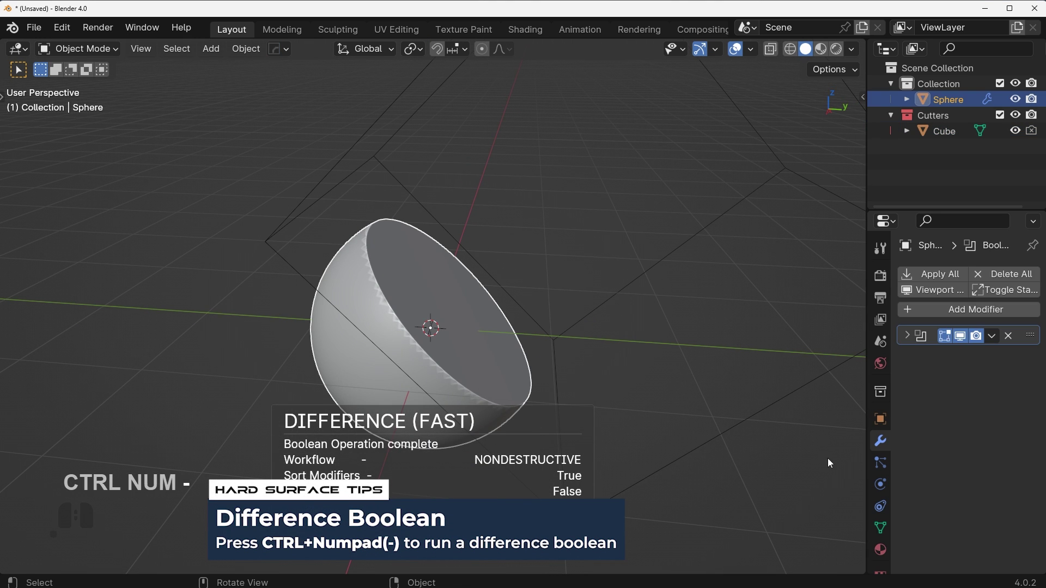
left_click(881, 528)
scroll(941, 514, "down", 3)
left_click(938, 481)
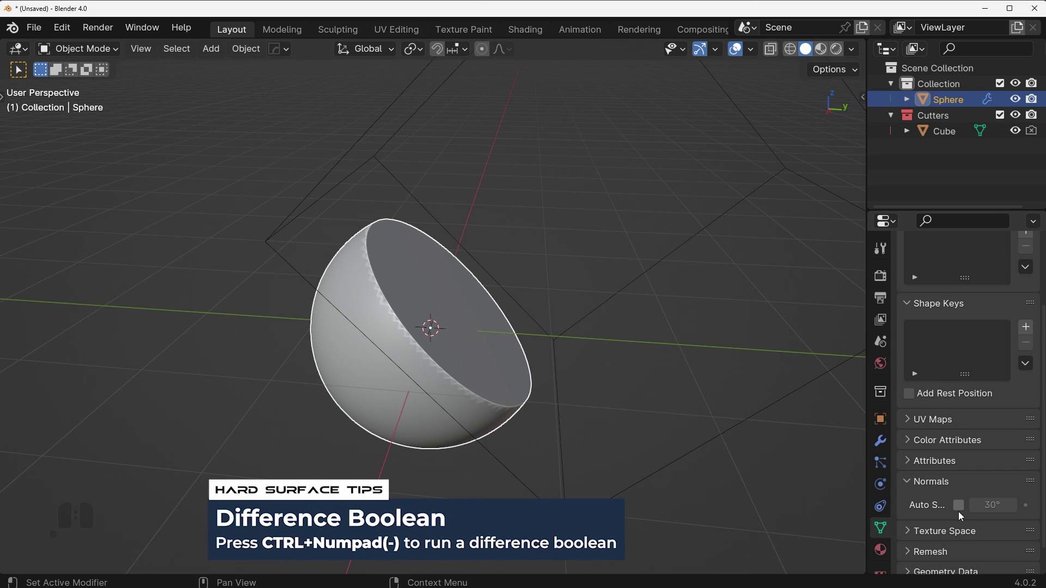
- Nudge the cube cutter about 0.02 m along Y and −0.02 m along Z in right view, and hide the Cutters collection
left_click(664, 459)
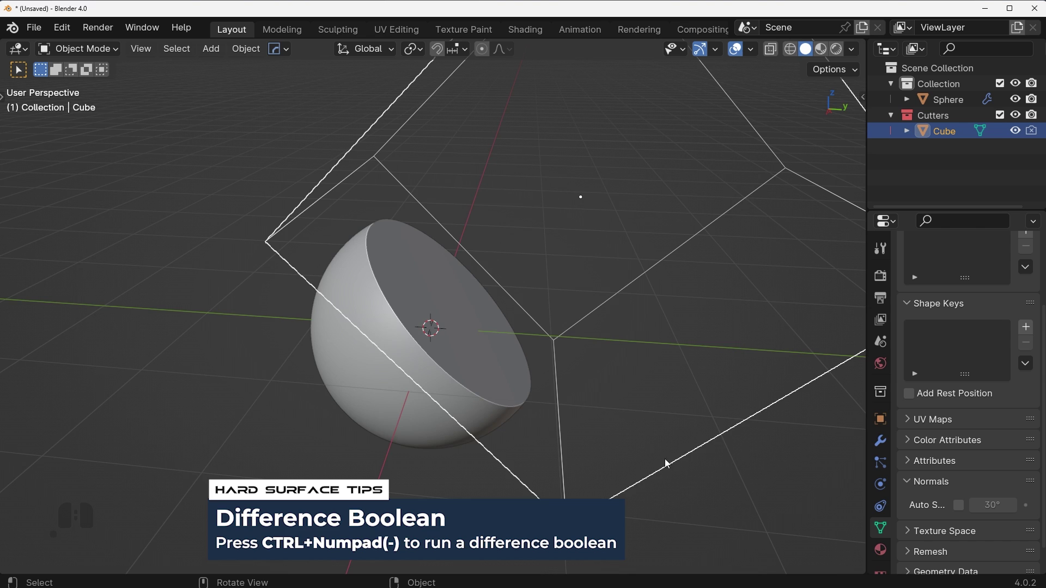
key("KP_3")
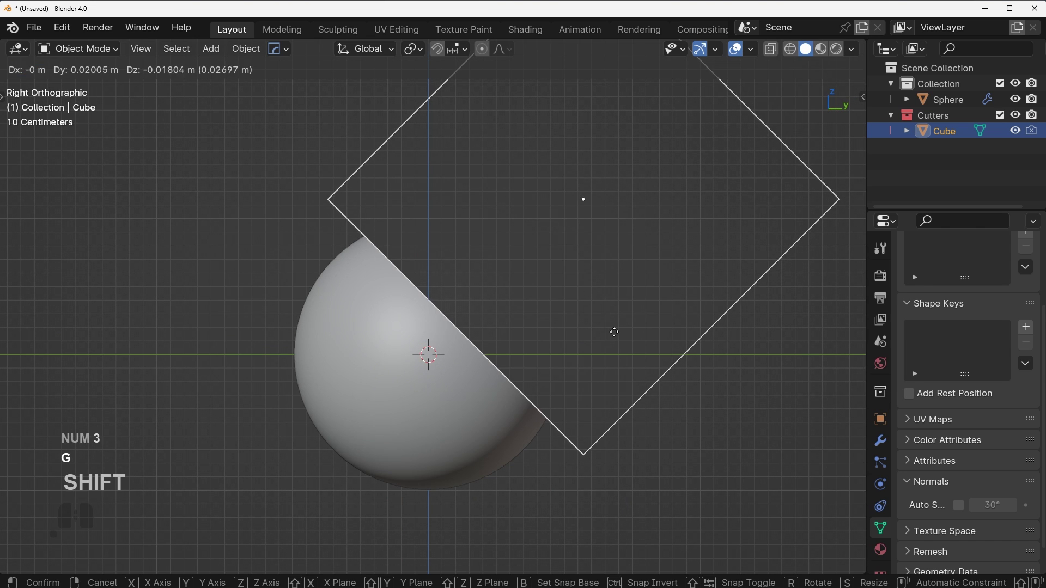
left_click(614, 331)
key("shift+2")
mouse_move(506, 277)
middle_mouse_down()
mouse_move(365, 298)
mouse_move(469, 302)
mouse_move(532, 329)
mouse_move(492, 267)
middle_mouse_up()
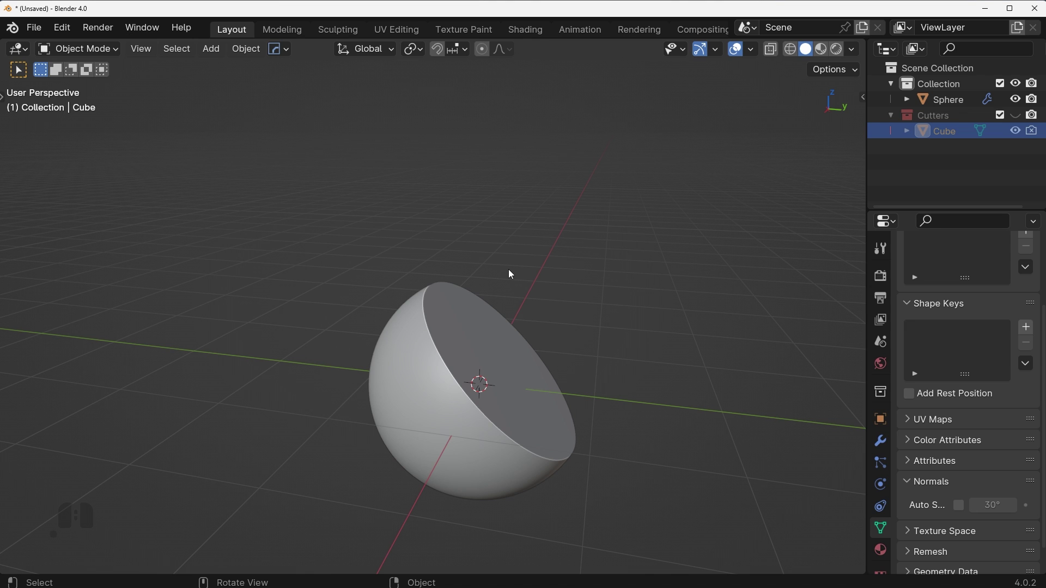
- Reveal the sphere's boolean cube cutter
left_click(471, 383)
key("q")
left_click(458, 417)
- In top view, add a cylinder with 64 vertices at the origin and apply Shade Auto Smooth to it
key("KP_7")
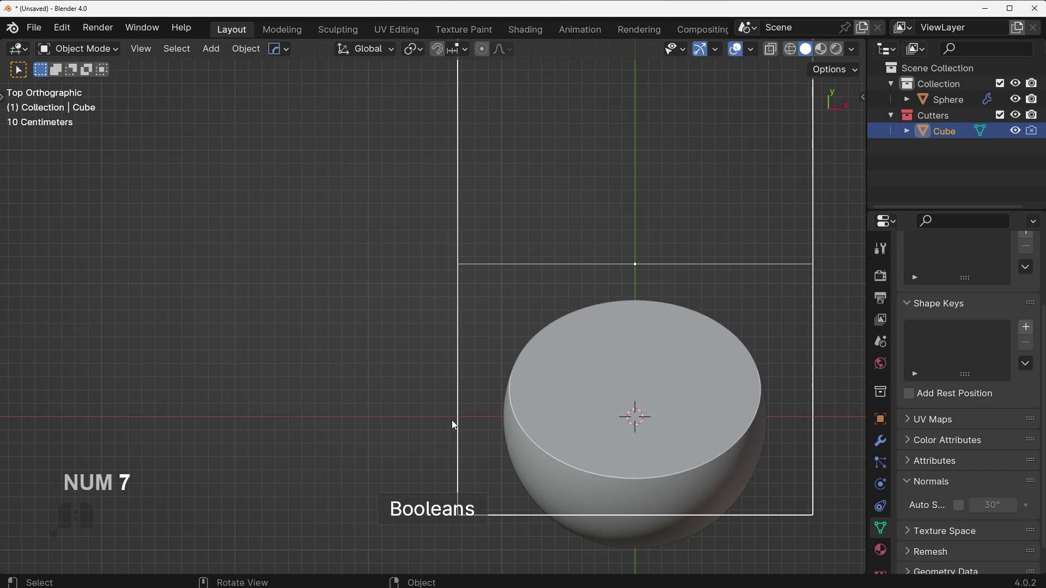
key("shift+a")
mouse_move(706, 272)
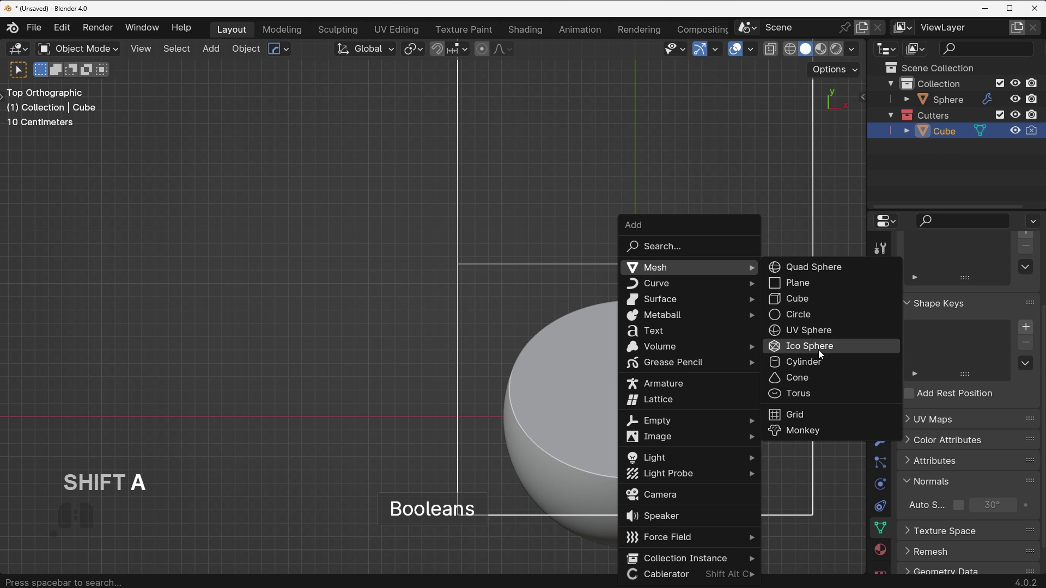
left_click(800, 364)
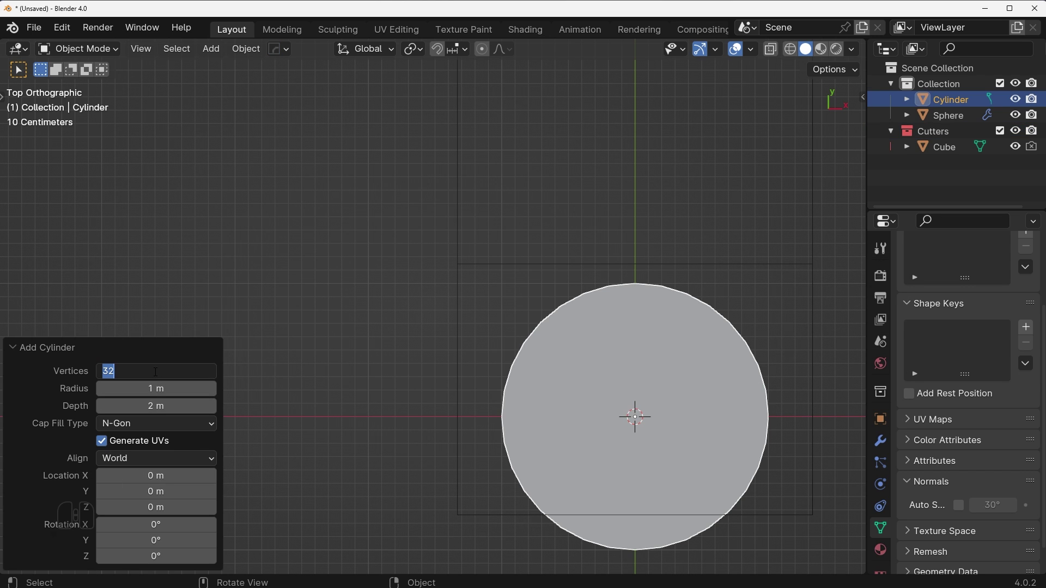
right_click(631, 321)
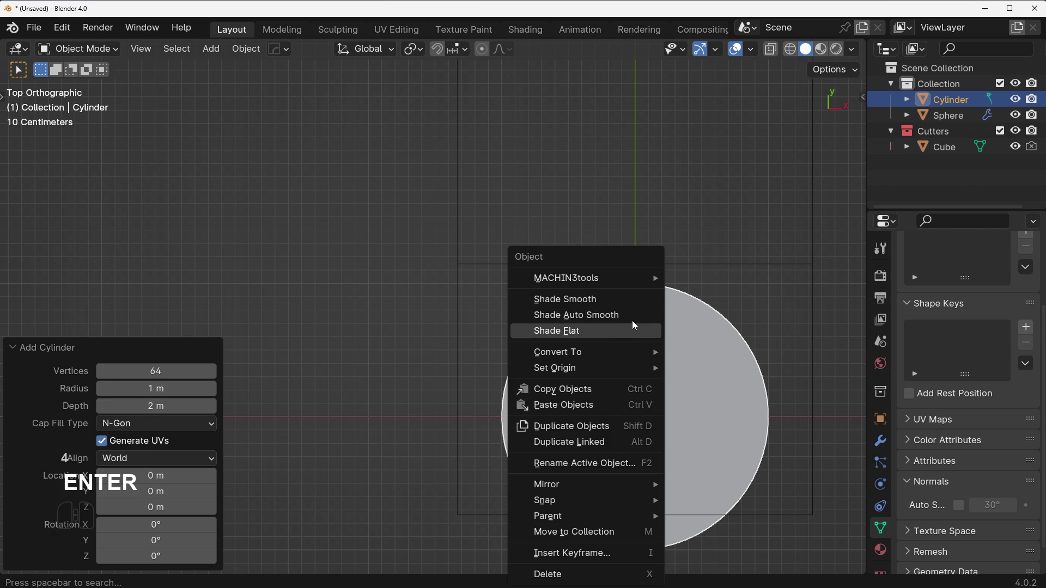
left_click(632, 318)
- Scale the cylinder uniformly to about 0.70 and raise it about 1.35 m along Z
middle_click_drag(721, 439, 753, 417, "shift")
key("s")
left_click(696, 385)
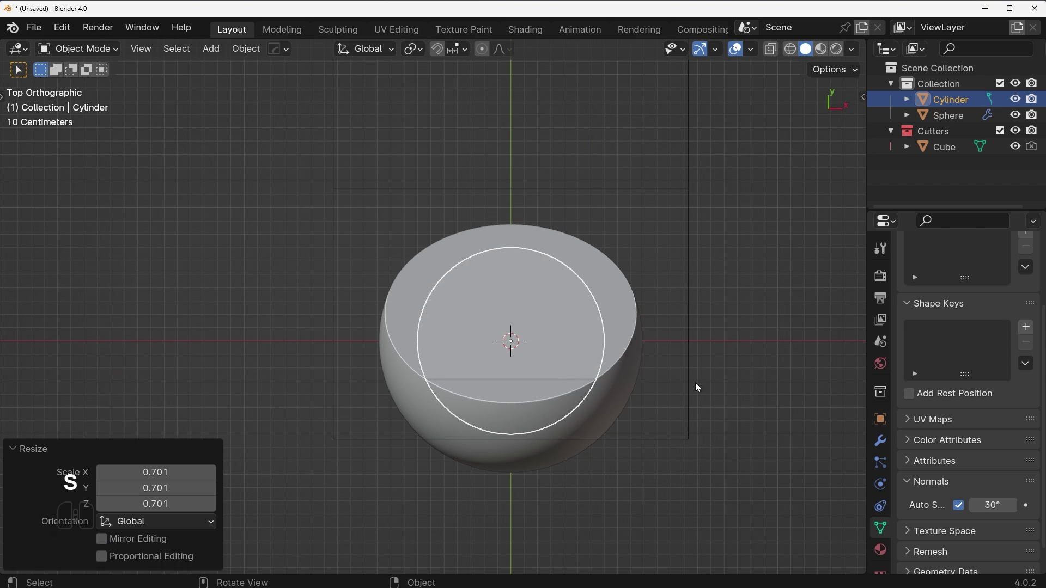
middle_click_drag(695, 385, 614, 349)
key("g")
key("z")
left_click(602, 299)
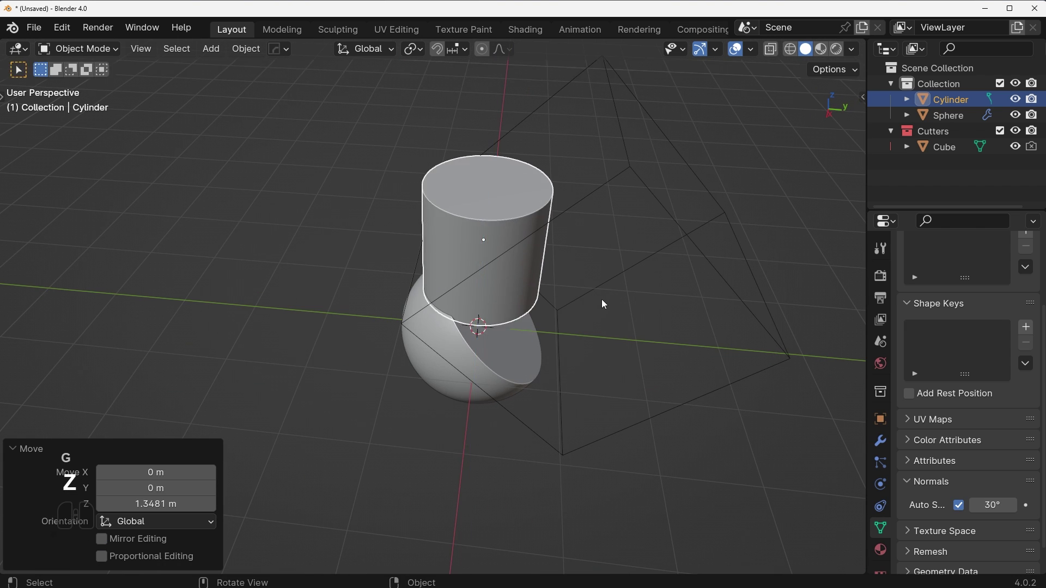
- Stretch the cylinder by about 2.14 along Z and shrink it slightly on all axes
key("s")
key("z")
left_click(747, 279)
key("g")
key("s")
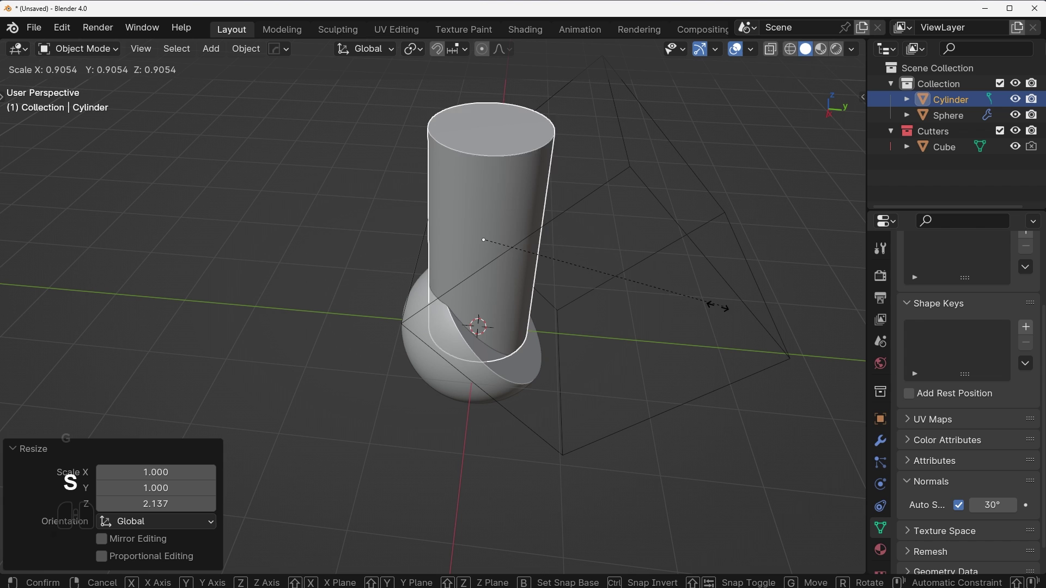
left_click(694, 300)
- Move the cylinder about −0.20 m along Y and −0.33 m along Z into the sphere
key("g")
key("Escape")
key("g")
key("y")
left_click(677, 301)
key("g")
key("z")
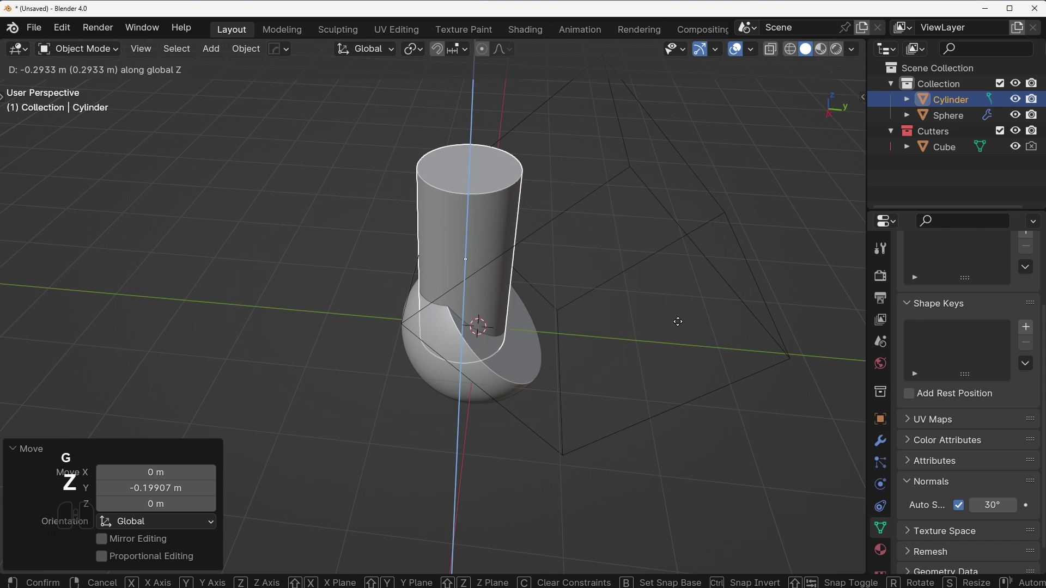
left_click(683, 324)
middle_click_drag(674, 305, 625, 325)
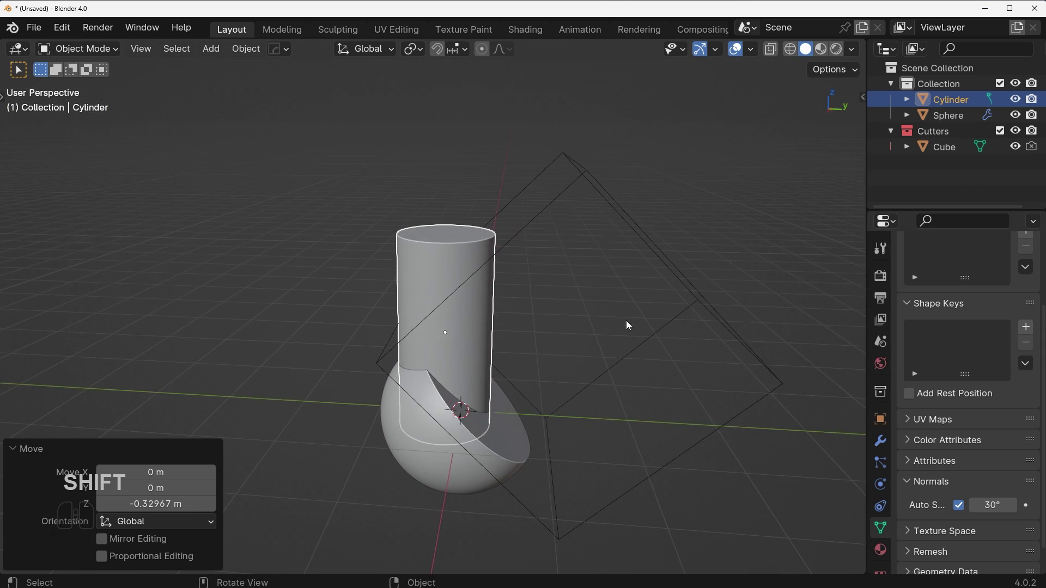
- Subtract the cylinder from the cube cutter with a Hops difference boolean and turn off the viewport overlays
left_click(474, 263)
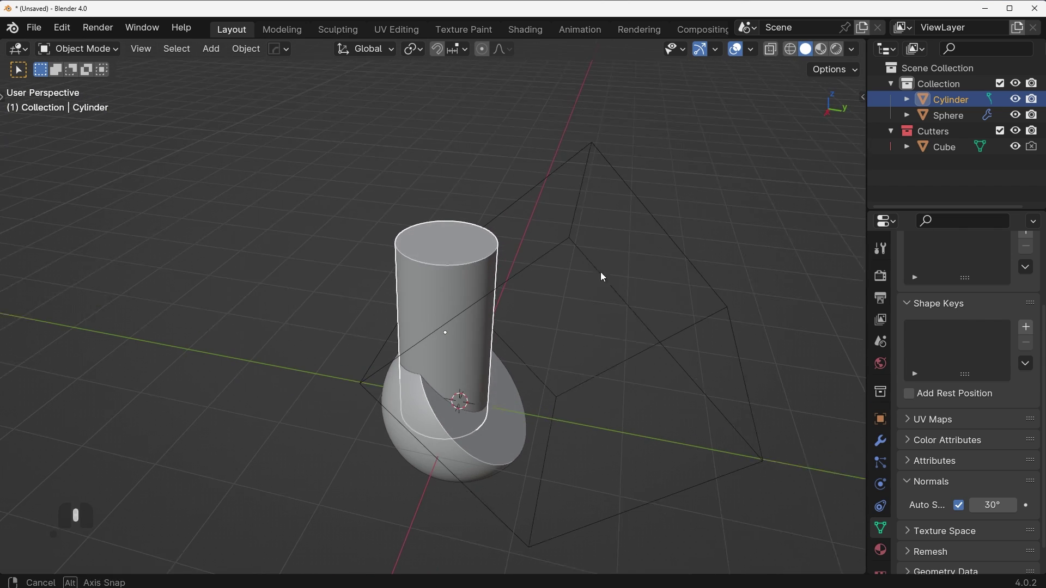
left_click(600, 247, "shift")
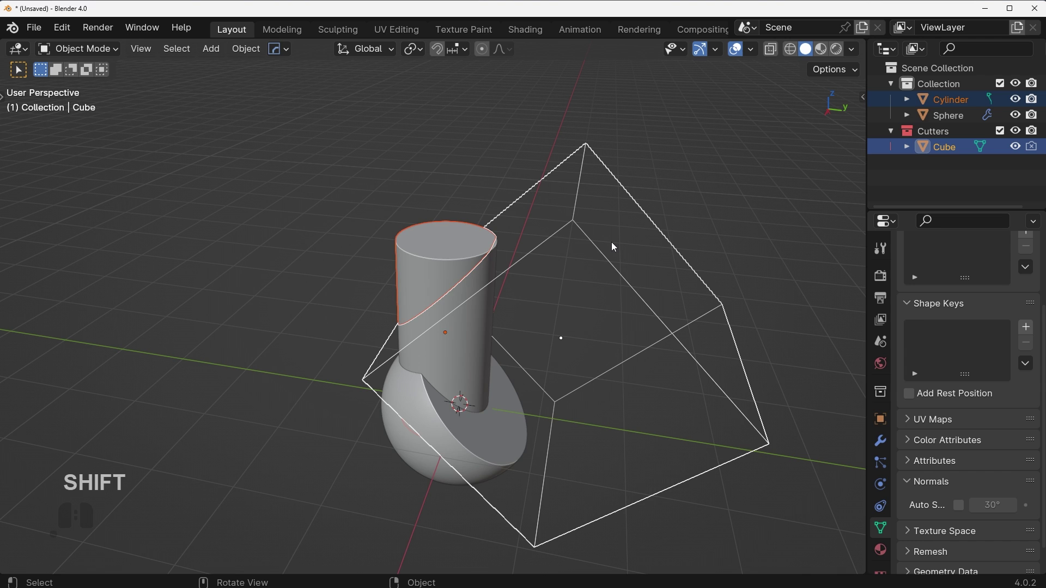
key("ctrl+KP_Subtract")
mouse_move(596, 263)
middle_mouse_down()
mouse_move(567, 319)
mouse_move(606, 271)
middle_mouse_up()
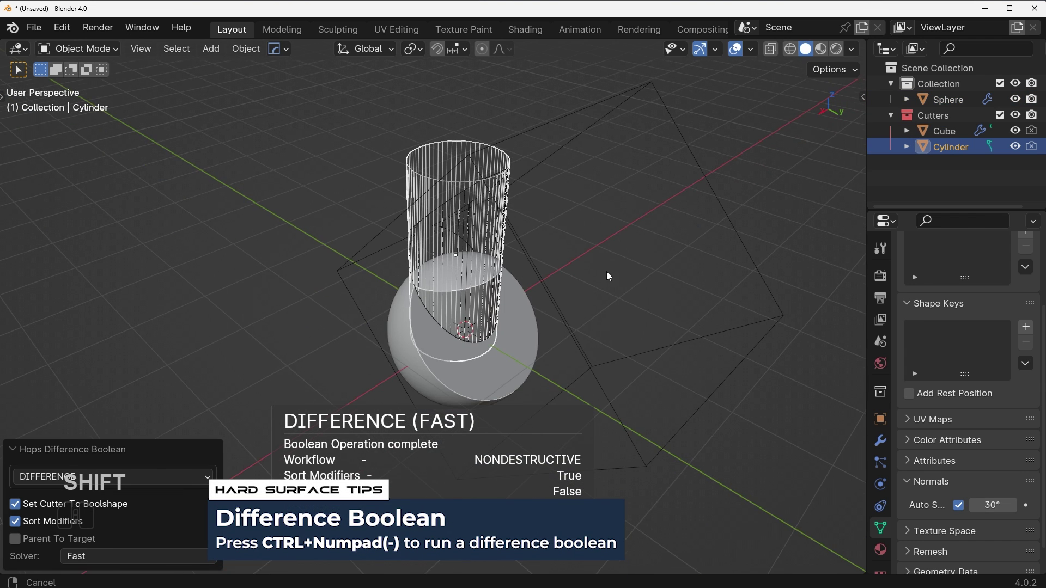
left_click(735, 49)
middle_click_drag(717, 60, 642, 249)
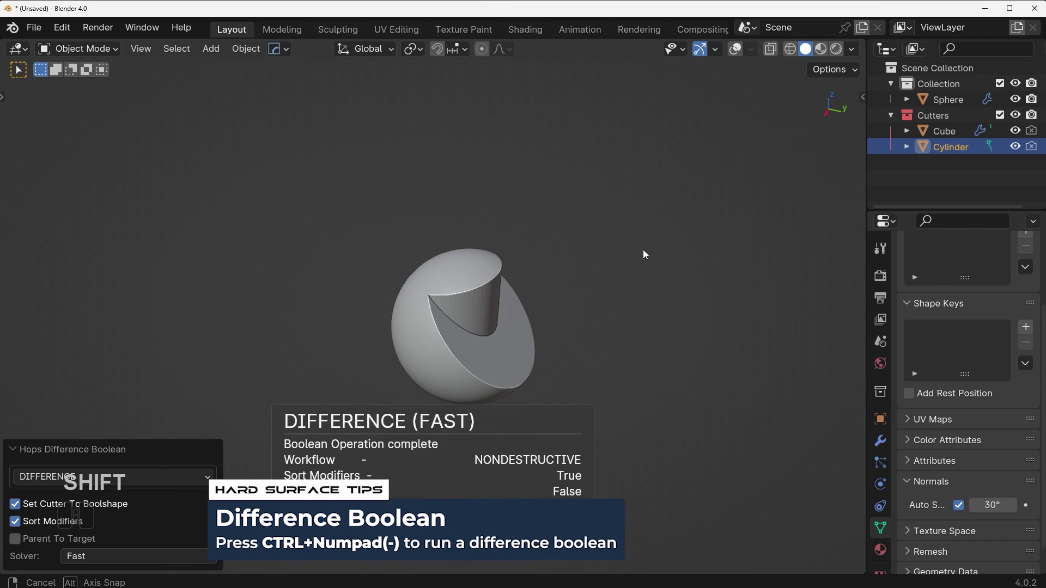
left_click(732, 50)
left_click(733, 50)
scroll(640, 312, "up", 2)
- Enlarge the cylinder cutter by about 1.14 and move it about −0.12 m along Y
key("g")
key("y")
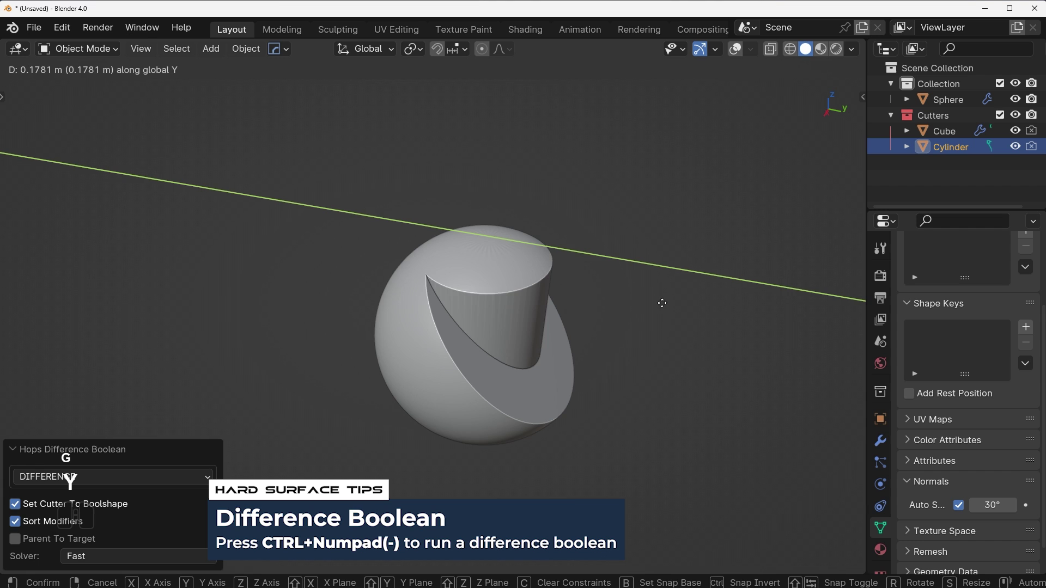
left_click(639, 304)
key("s")
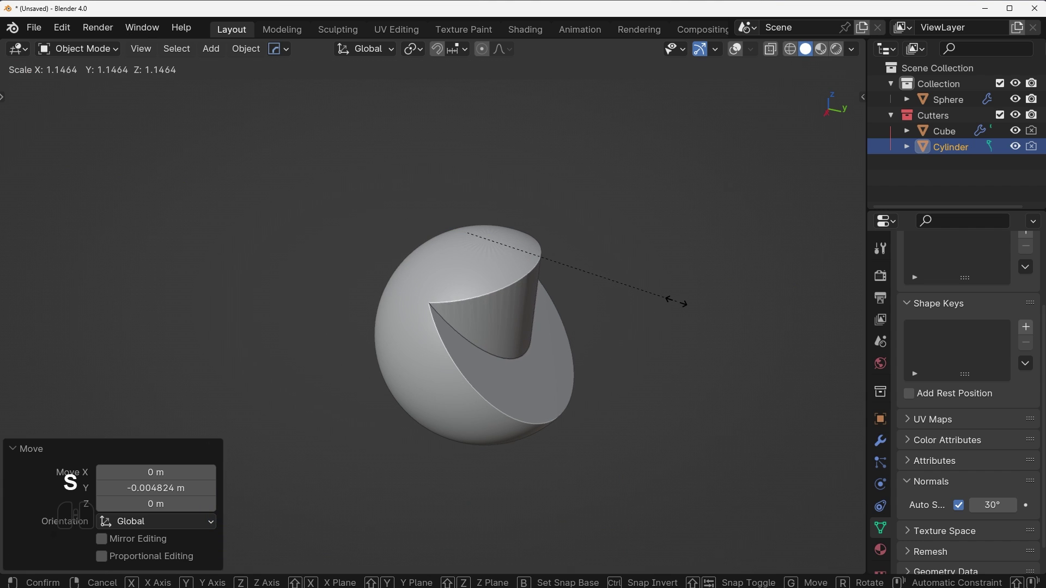
key("y")
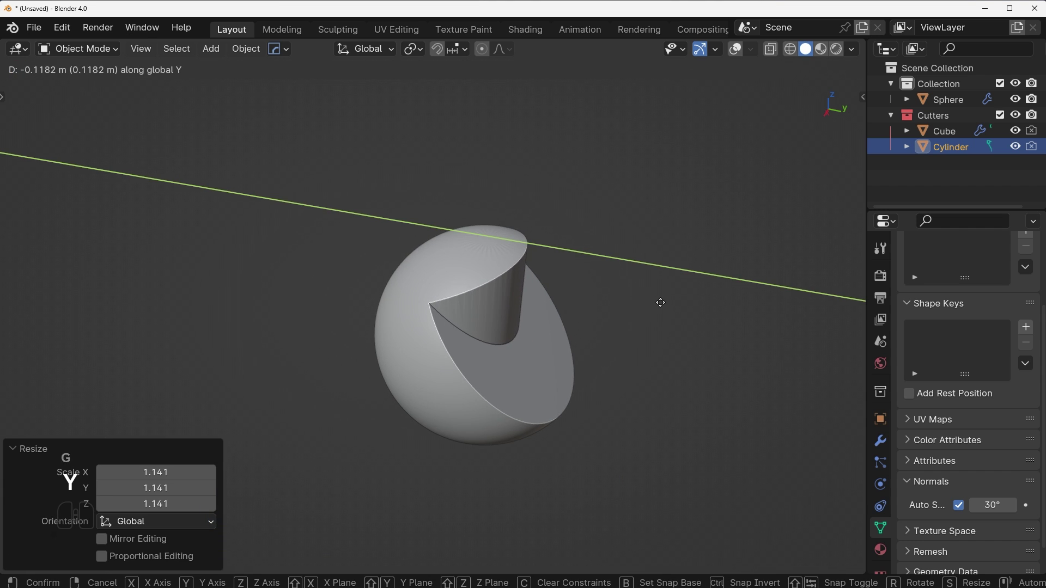
left_click(659, 303)
- In top view, move the cylinder cutter about 0.12 m along Y, and turn the viewport overlays back on
middle_click_drag(661, 303, 648, 402)
key("KP_7")
key("g")
key("y")
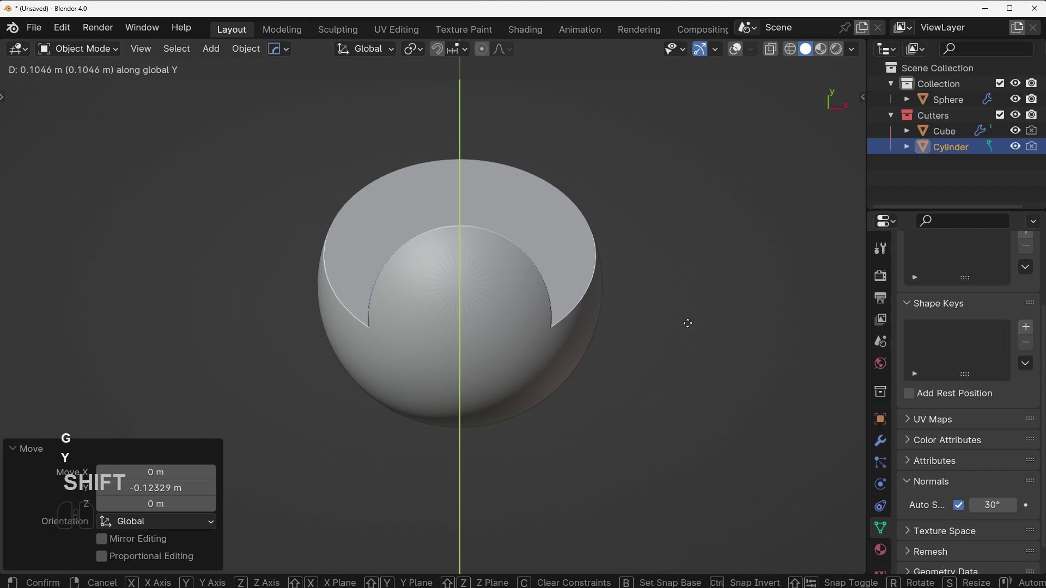
left_click(689, 308)
middle_click_drag(711, 357, 493, 288)
scroll(522, 403, "up", 4)
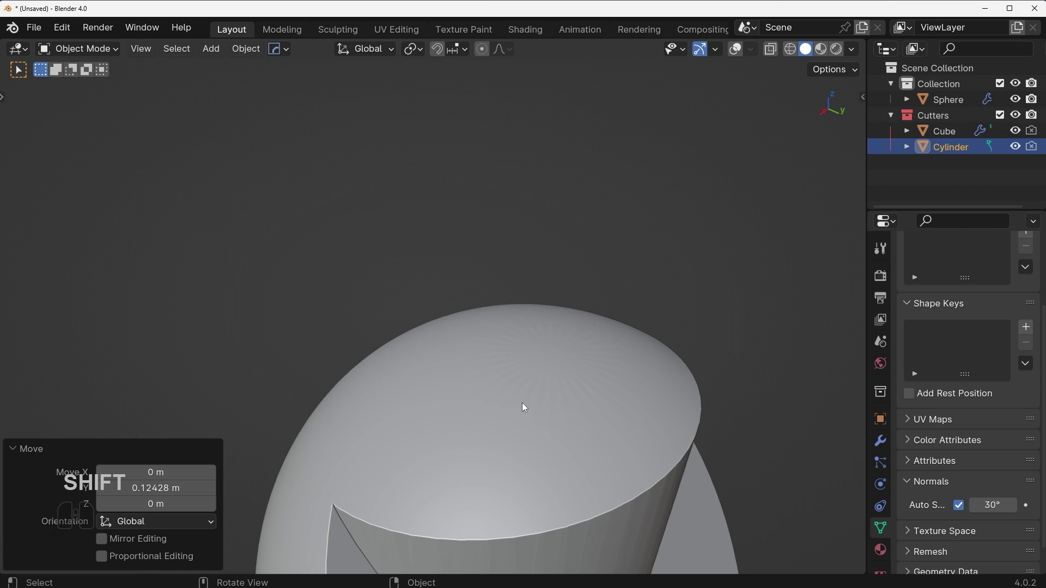
scroll(587, 365, "down", 5)
middle_click_drag(586, 414, 625, 299)
left_click(735, 49)
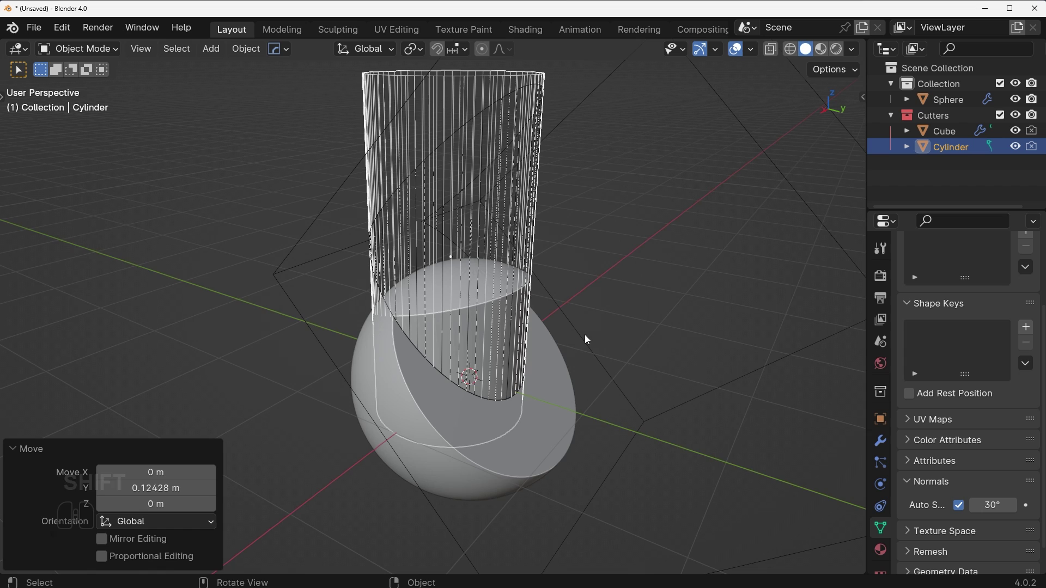
- Select the cube cutter, toggle its Boolean modifier's viewport display to check the cylinder cut, and apply the modifier
middle_click_drag(584, 334, 604, 351)
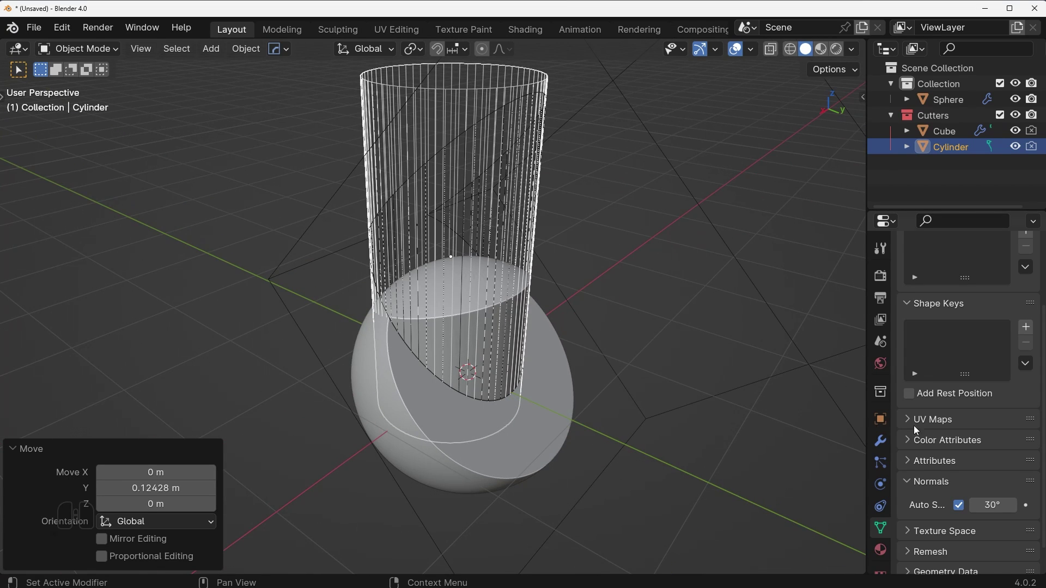
left_click(878, 440)
scroll(640, 179, "down", 2)
left_click(591, 97)
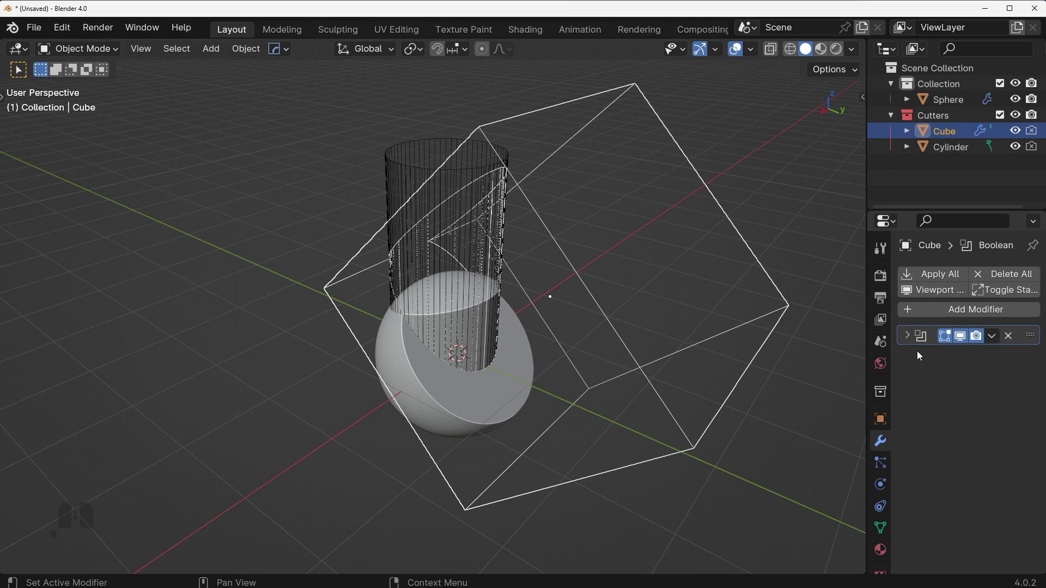
left_click(962, 338)
left_click(963, 338)
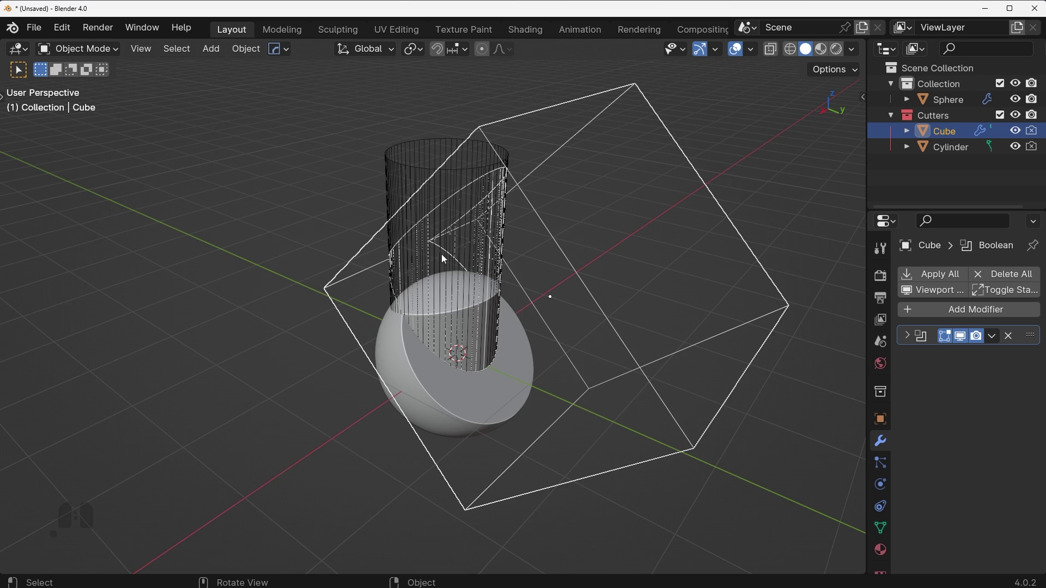
middle_click_drag(445, 260, 590, 306)
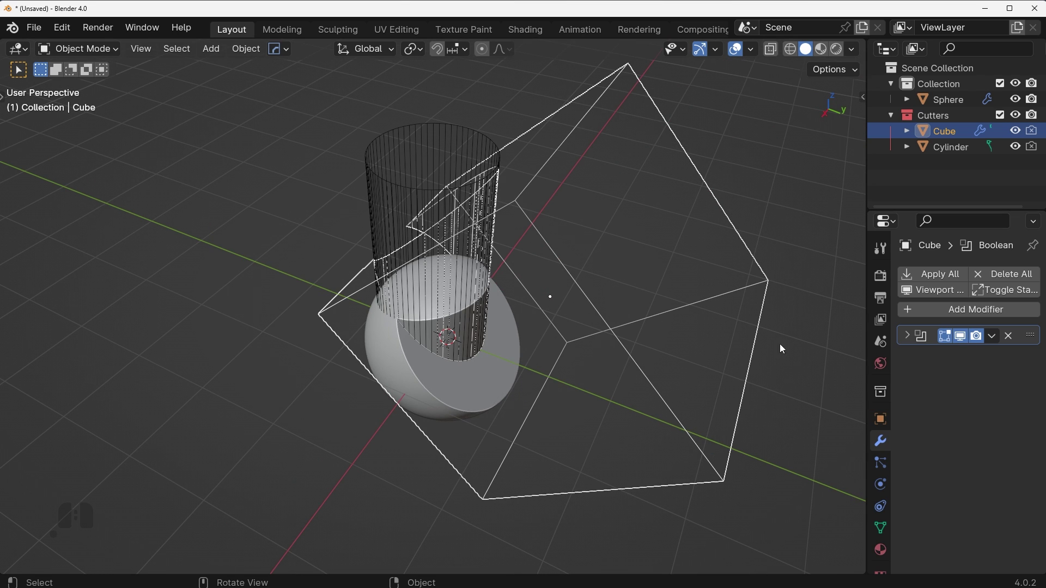
scroll(436, 368, "up", 4)
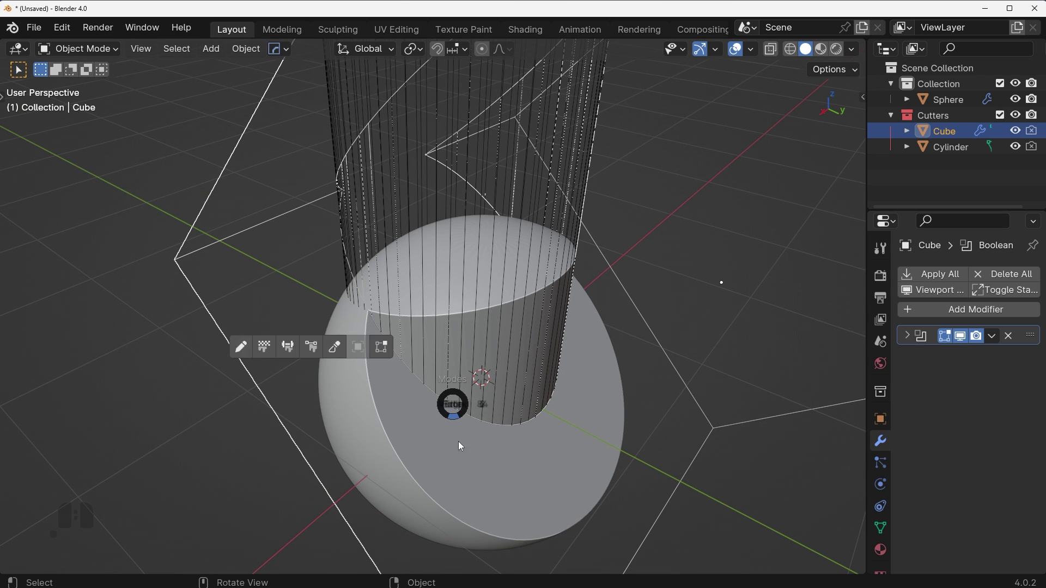
key("Tab")
key("Tab")
left_click(961, 338)
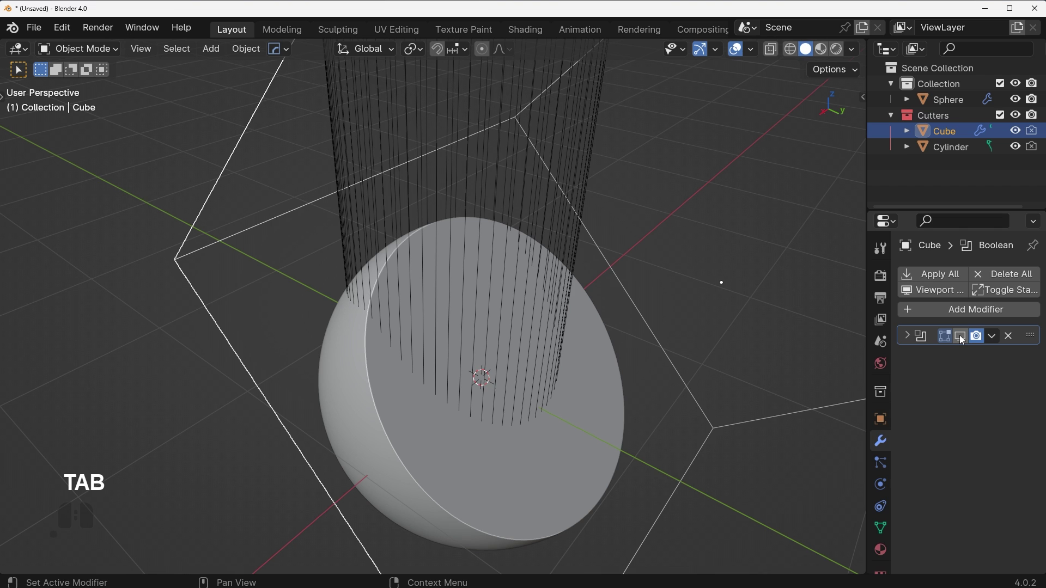
left_click(993, 336)
left_click(980, 353)
- In edge mode, clear the selection and loop-select the edge where the cylinder cut meets the cube cutter's angled face
key("Tab")
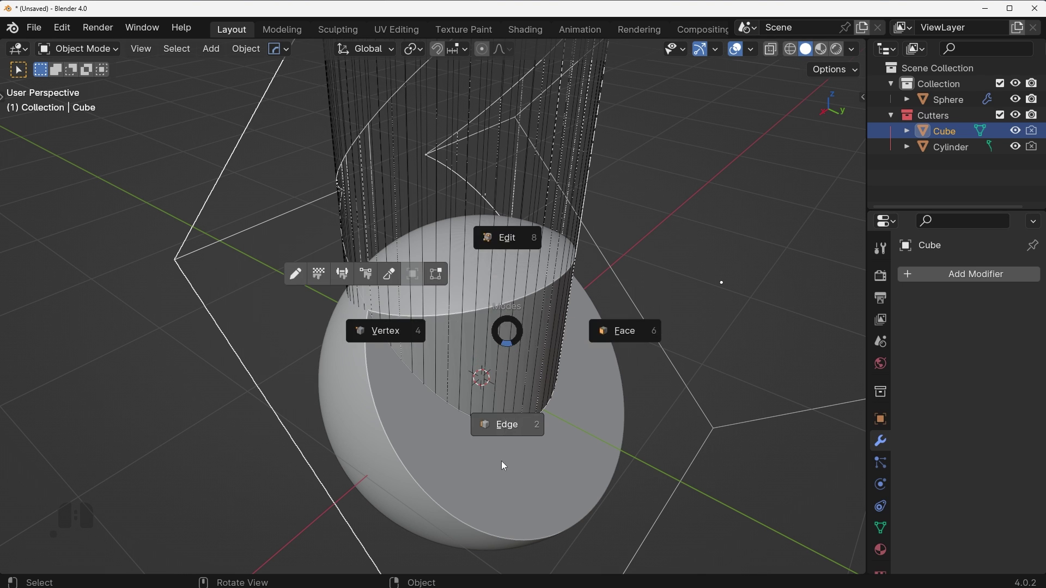
left_click(505, 467)
key("alt+a")
left_click(368, 311, "alt")
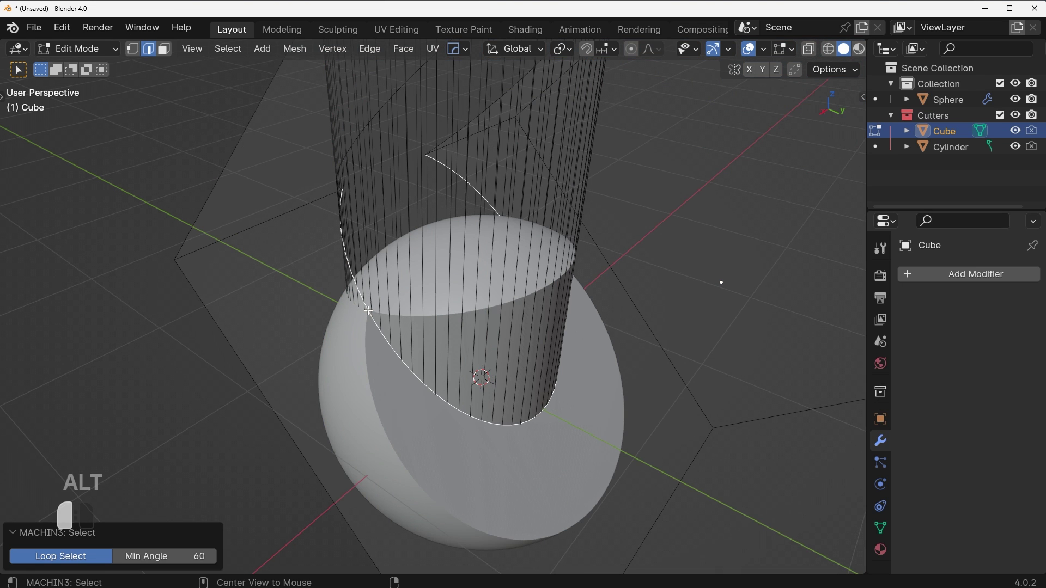
middle_click_drag(710, 390, 463, 402)
middle_click_drag(615, 403, 345, 185)
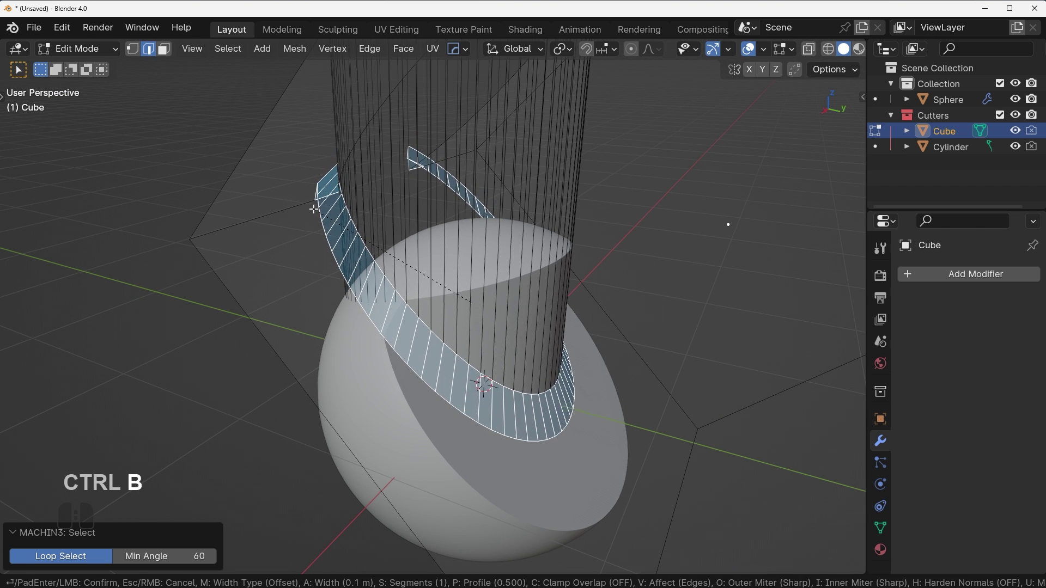
key("Escape")
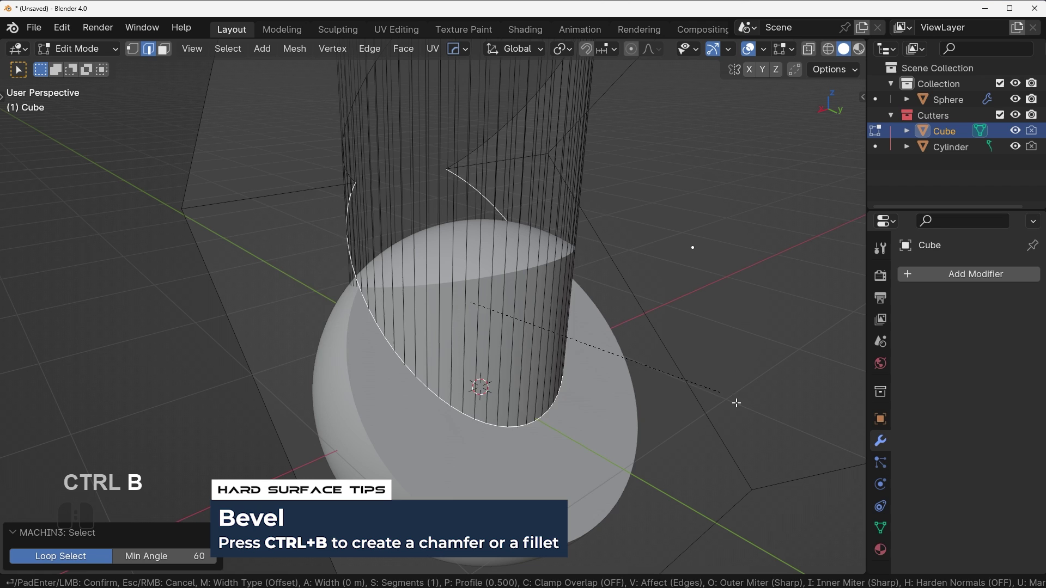
- Bevel the selected edge loop with many segments into a rounded fillet, return to object mode and hide the cutters
scroll(737, 402, "up", 15)
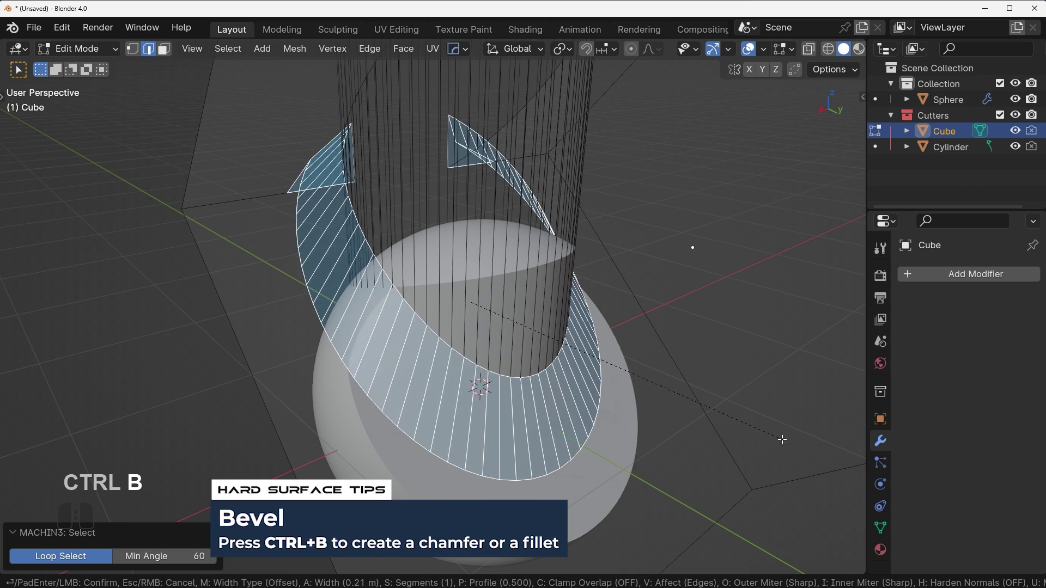
left_click(724, 414)
key("Tab")
left_click(731, 376)
key("shift+2")
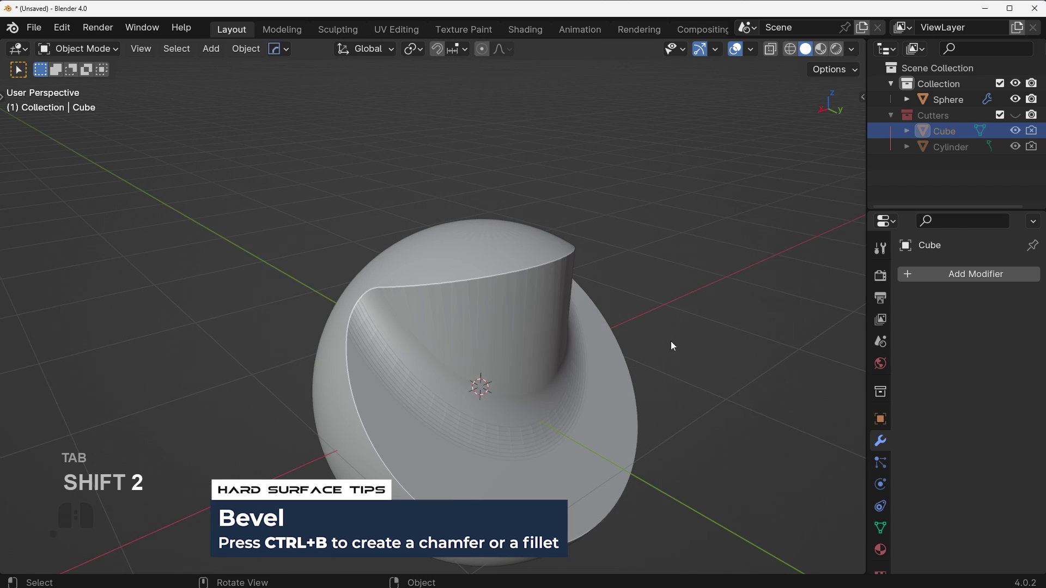
- Select the sphere and shade it auto smooth at 30°
scroll(671, 342, "down", 1)
middle_click_drag(584, 342, 561, 333)
left_click(537, 326)
key("q")
right_click(646, 276)
left_click(648, 277)
- Try plain Shade Smooth on the sphere, undo it and examine the auto smooth setting in its normals
right_click(637, 276)
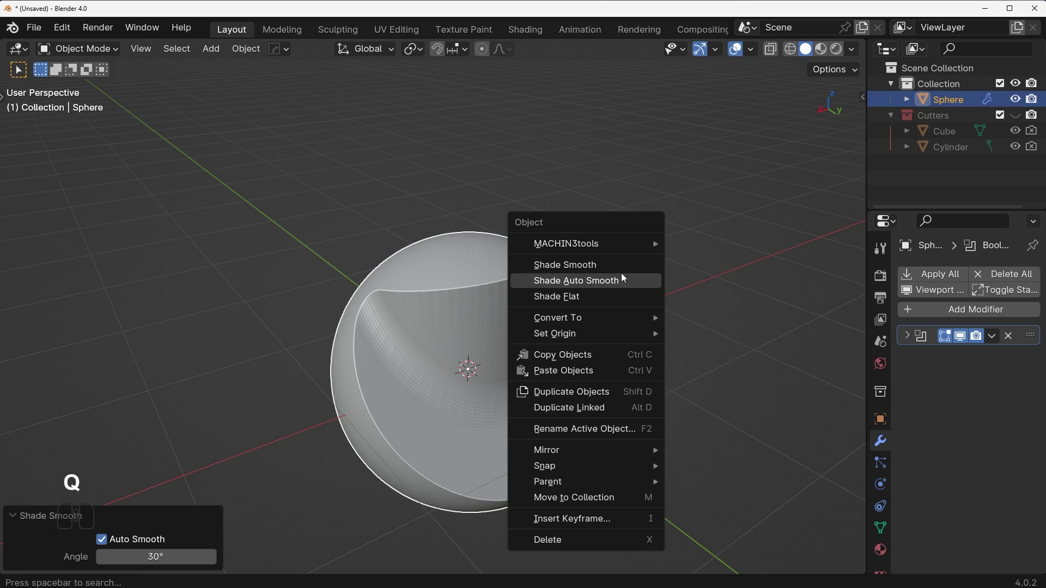
left_click(603, 264)
left_click(881, 527)
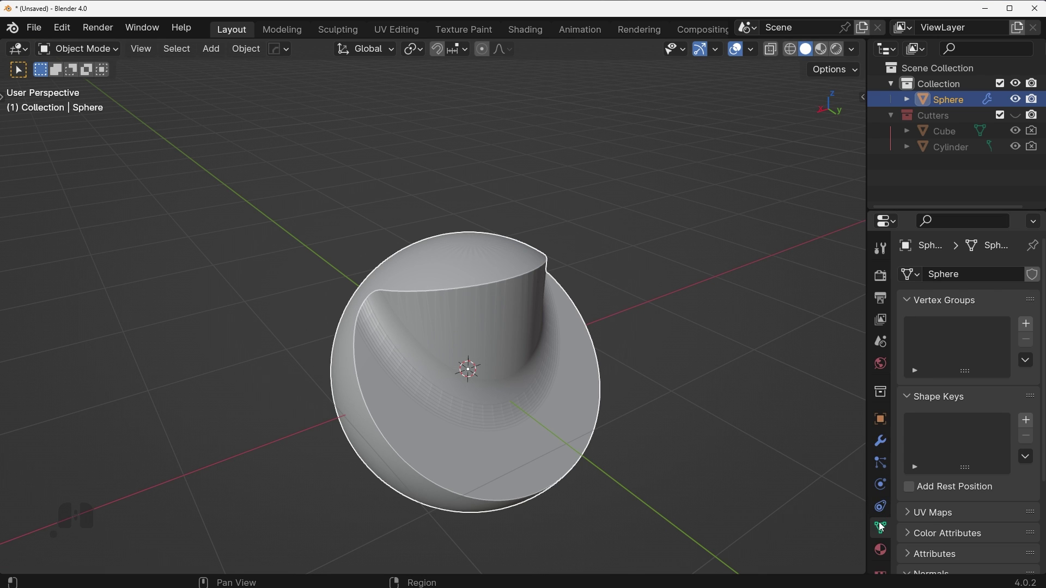
scroll(948, 497, "down", 5)
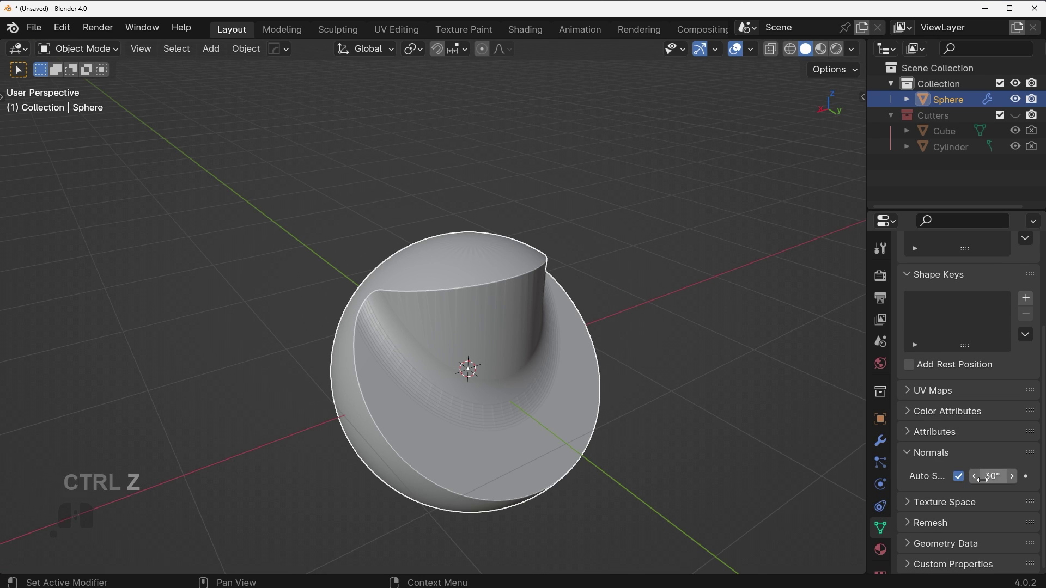
- Bring up the cube cutter through Hops Ever Scroll on the sphere, shade the cutter smooth without auto smooth, and hide the cutters
middle_click_drag(531, 327, 559, 311, "ctrl")
scroll(560, 311, "up", 1)
left_click(880, 440)
key("q")
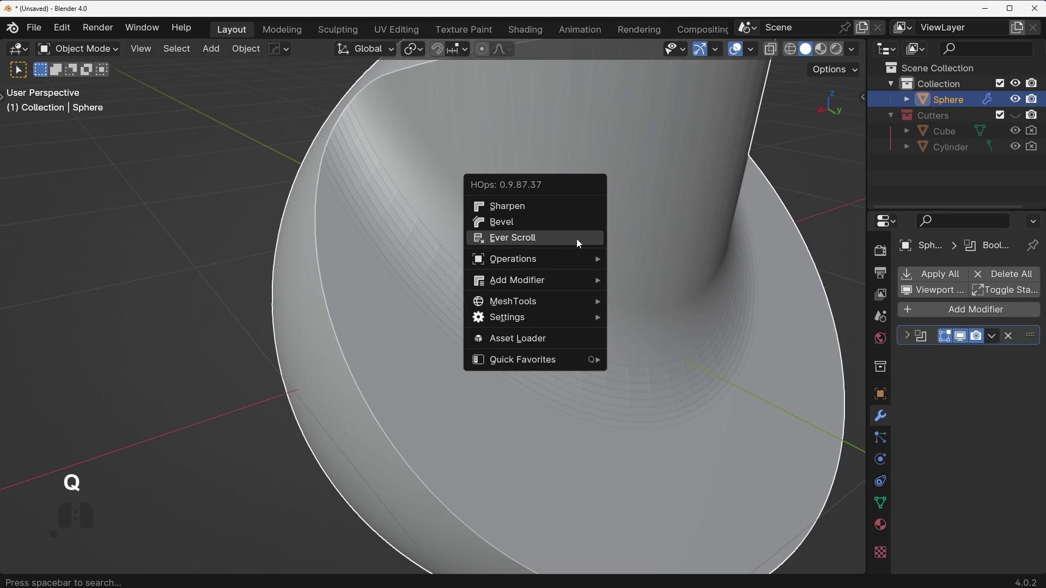
left_click(566, 238)
right_click(564, 237)
left_click(561, 242)
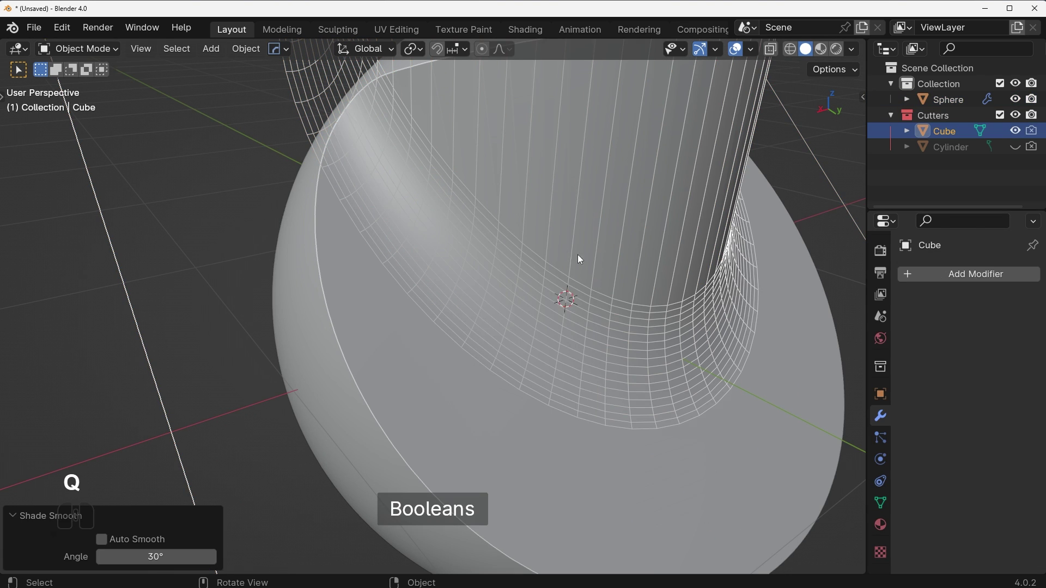
key("shift+2")
- Select the sphere and bring its cube cutter back into view as the active object with Hops Ever Scroll
scroll(594, 266, "down", 5)
middle_click_drag(612, 255, 550, 271, "shift")
middle_click_drag(550, 272, 611, 295)
scroll(524, 329, "up", 3)
scroll(611, 296, "up", 2)
left_click(527, 293)
key("q")
left_click(526, 293)
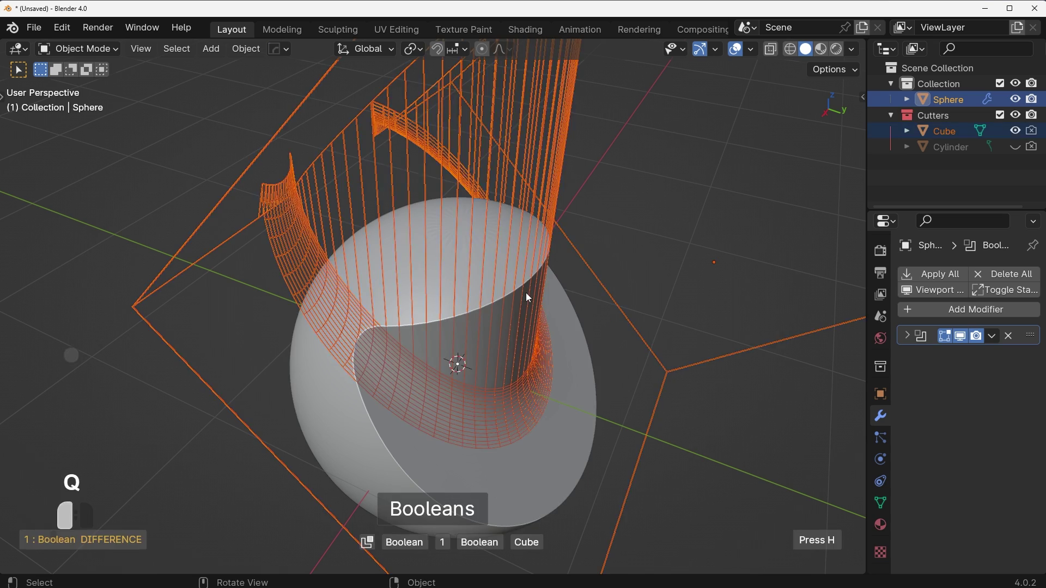
left_click(544, 247)
- Add a dense set of evenly spaced loop cuts to the cube cutter's cylindrical wall, return to object mode and hide the cutters
key("Tab")
key("ctrl+r")
scroll(522, 205, "up", 15)
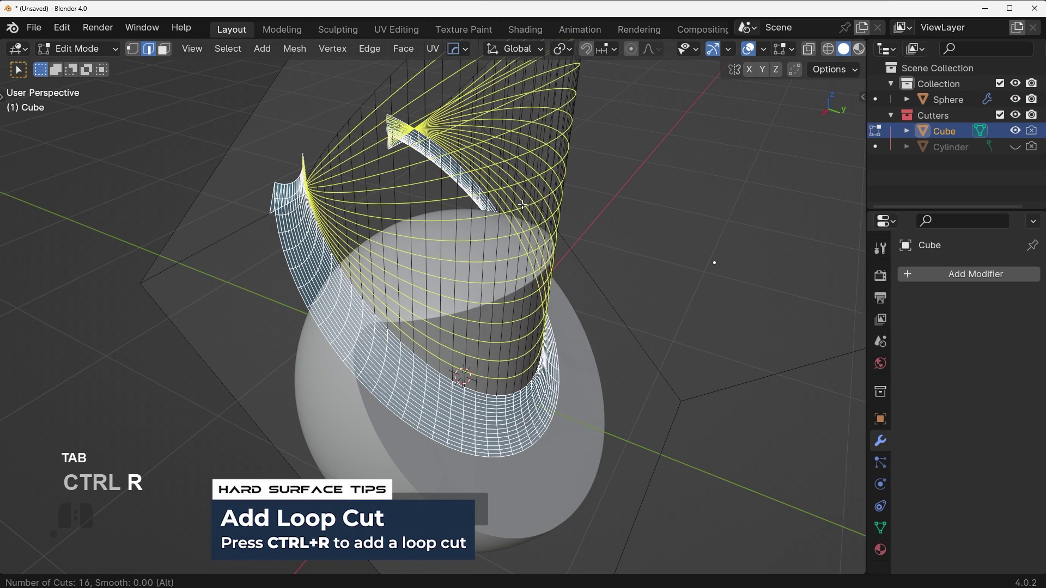
scroll(523, 204, "up", 9)
left_click(528, 201)
right_click(528, 200)
key("Tab")
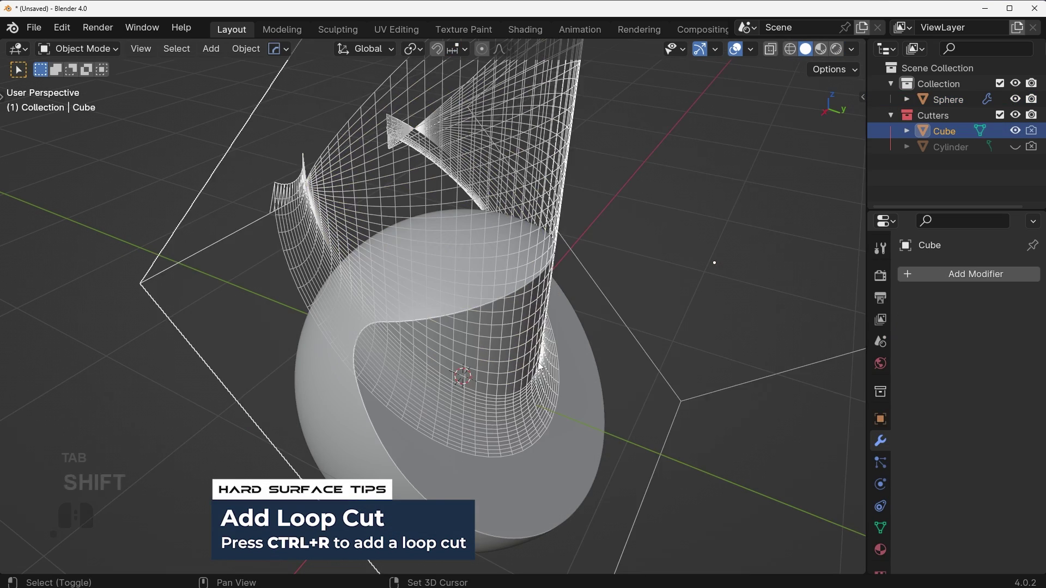
key("shift+2")
- Turn the wireframe display on and off to examine the mesh density around the cut and fillet on the sphere
middle_click_drag(541, 348, 512, 318)
key("alt+v")
left_click(425, 269)
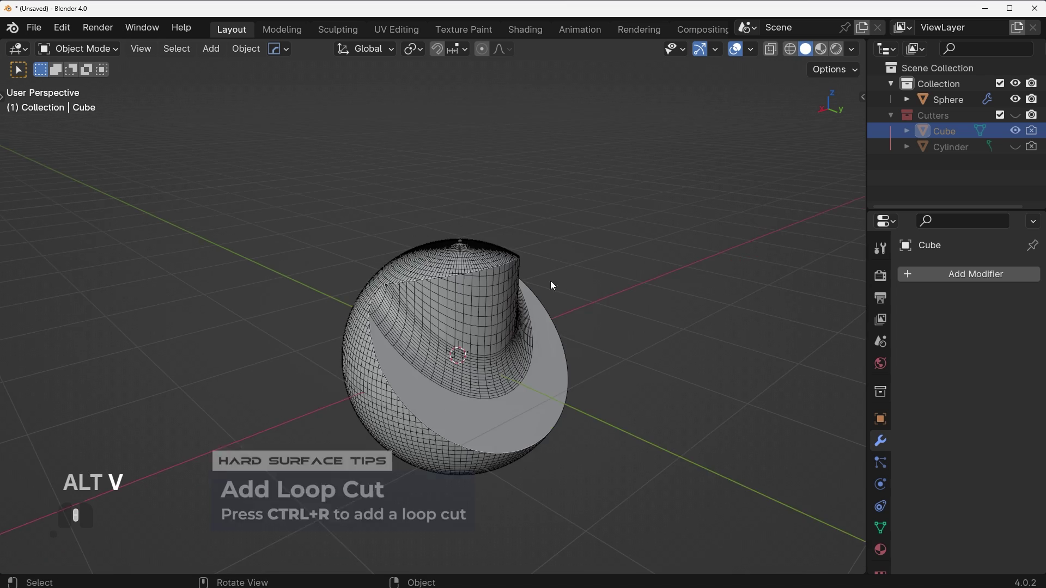
middle_click_drag(550, 280, 552, 310)
scroll(553, 305, "up", 4)
key("alt+v")
left_click(554, 300)
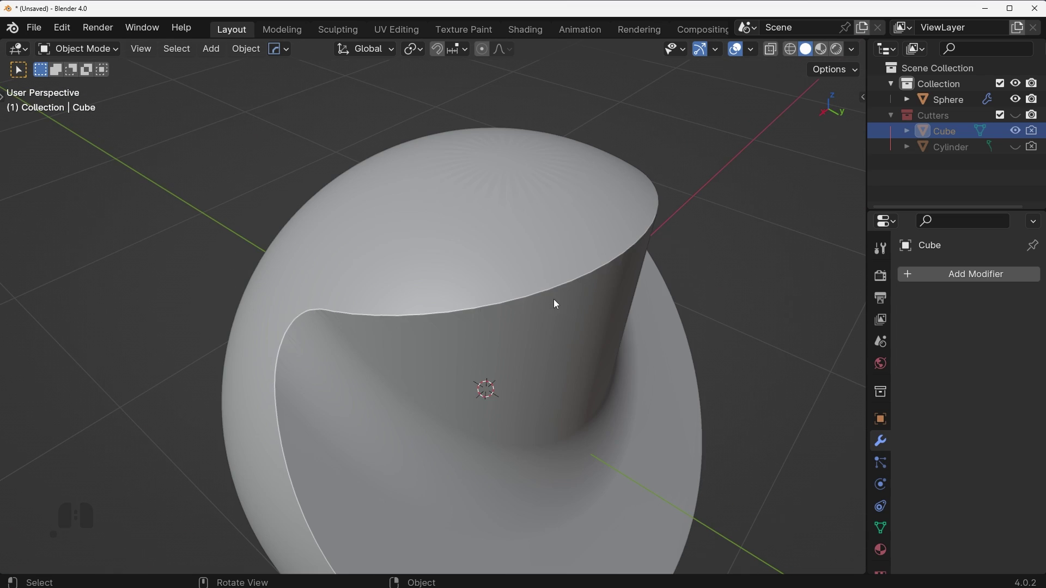
- Select the sphere and apply its Boolean modifier
left_click(567, 254)
scroll(590, 251, "down", 1)
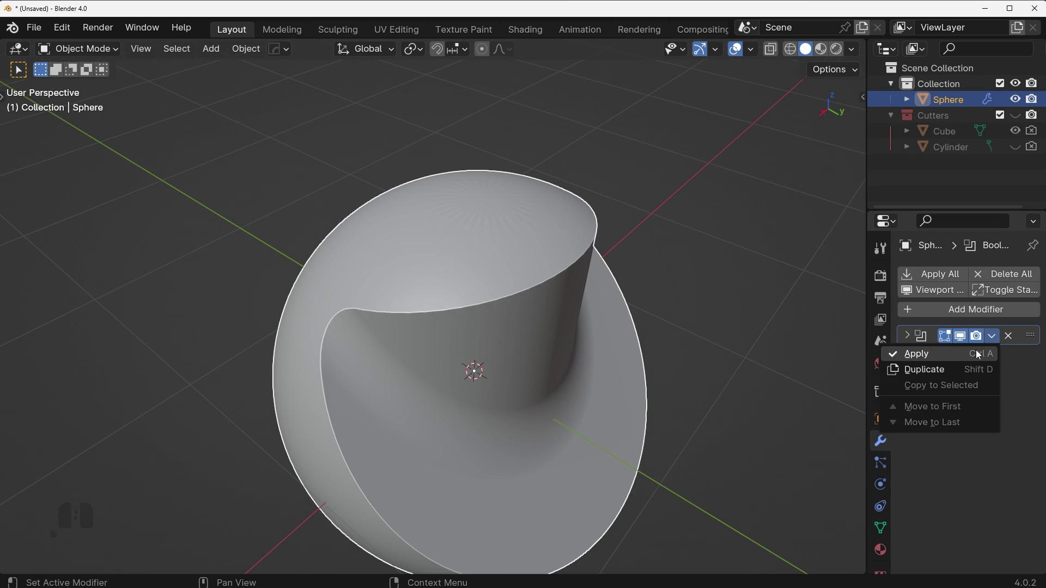
left_click(979, 354)
- Add a new mesh cylinder and sharpen it with Hops Sharpen at 30° sharpness and 60° auto smooth
middle_click_drag(708, 294, 669, 279)
key("shift+a")
mouse_move(659, 269)
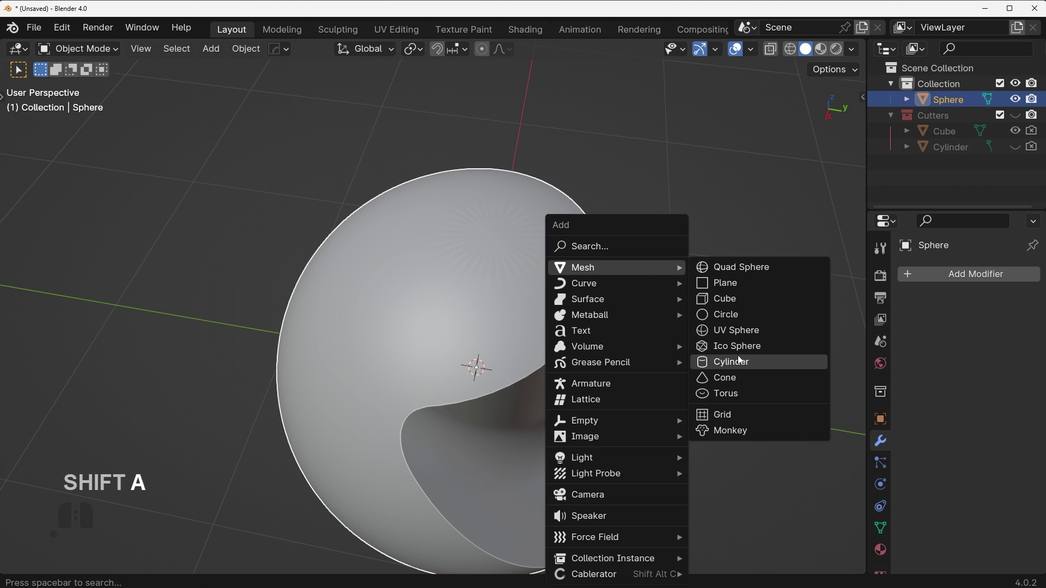
left_click(738, 355)
key("q")
left_click(652, 220)
- Scale the new cylinder to about 0.48 and, in top view, move it about −0.27 m along Y
key("s")
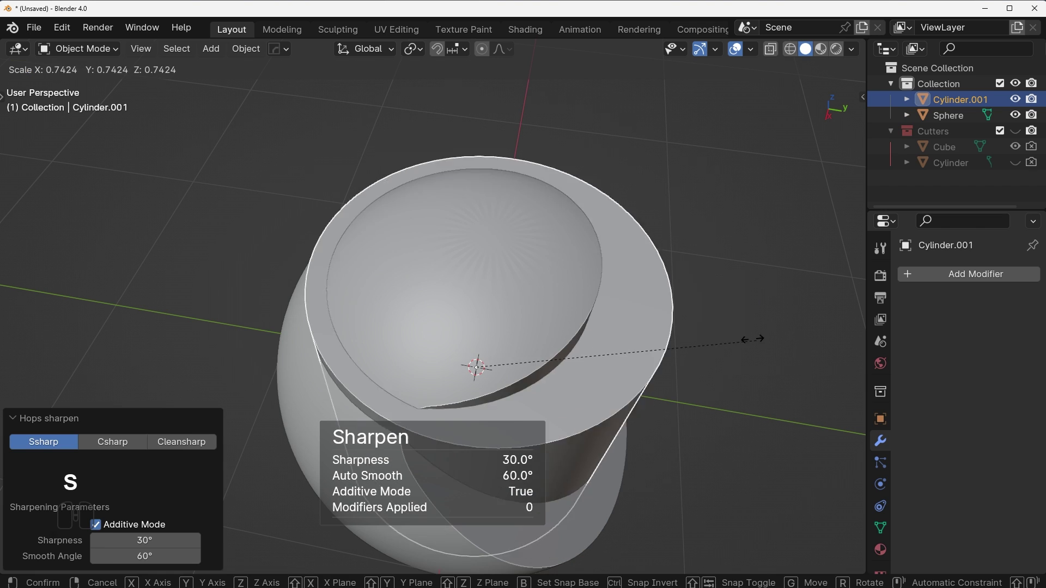
left_click(652, 315)
key("KP_7")
key("g")
key("y")
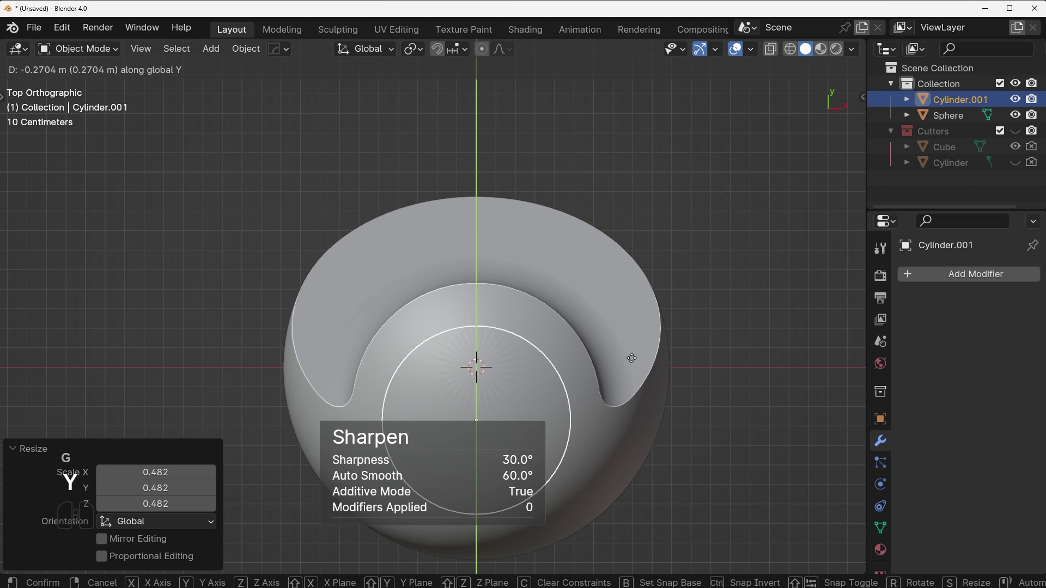
left_click(634, 354)
- Fine-tune the cylinder inside the raised form: resize it, move it about 0.03 m along Y, and scale it by about 0.9
key("s")
left_click(666, 337)
key("g")
key("y")
left_click(662, 346)
key("s")
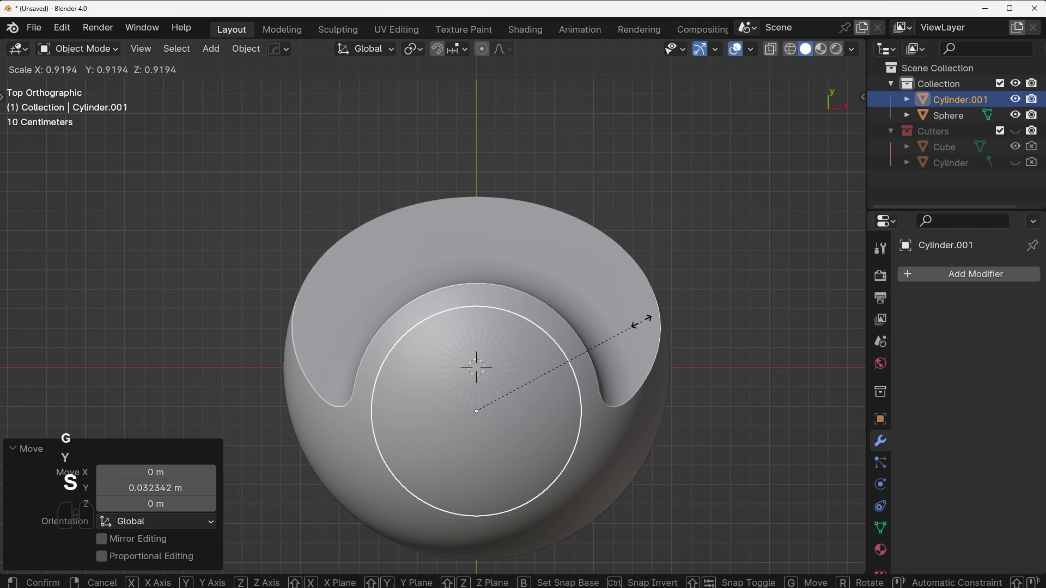
left_click(649, 321)
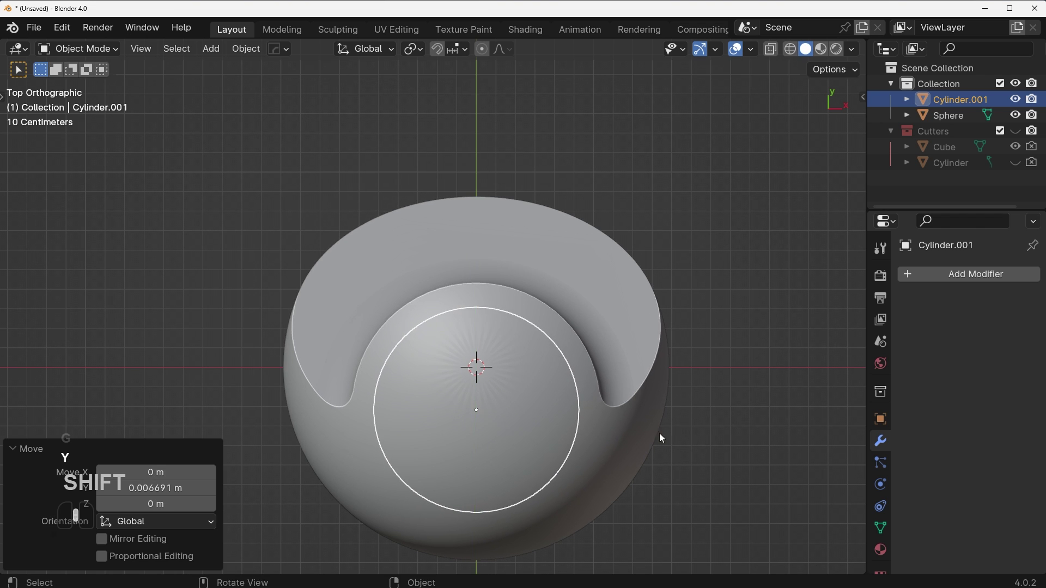
- Raise the cylinder along Z and stretch it by about 2.67 along Z
middle_click_drag(660, 436, 600, 334)
key("g")
key("z")
left_click(546, 322)
key("s")
key("z")
left_click(632, 307)
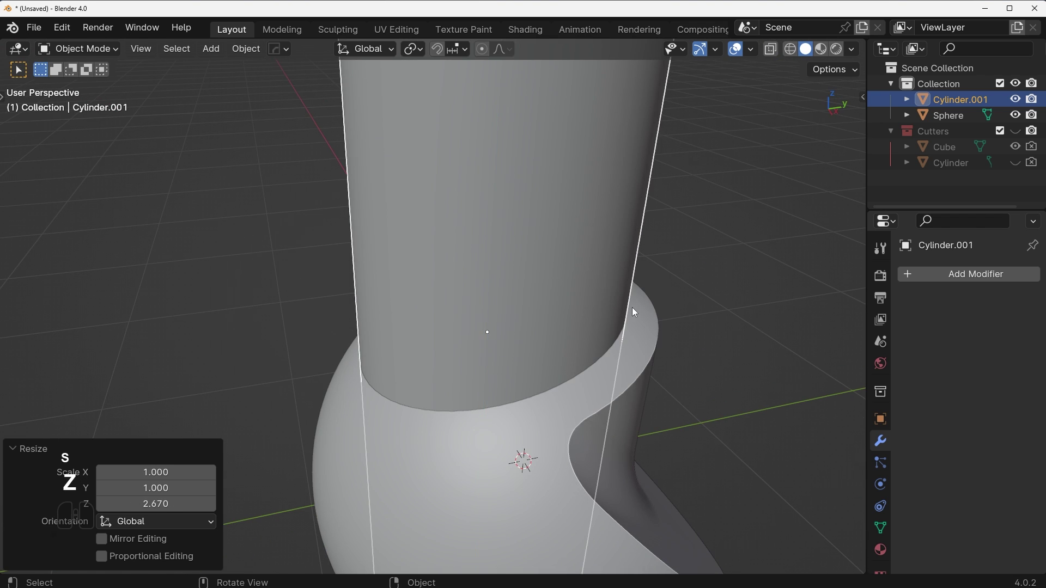
- In right view, scale the cylinder by about 0.64 along Z, lower it, and lengthen it until it passes through the whole sphere
key("KP_3")
key("s")
key("z")
left_click(597, 328)
key("g")
key("z")
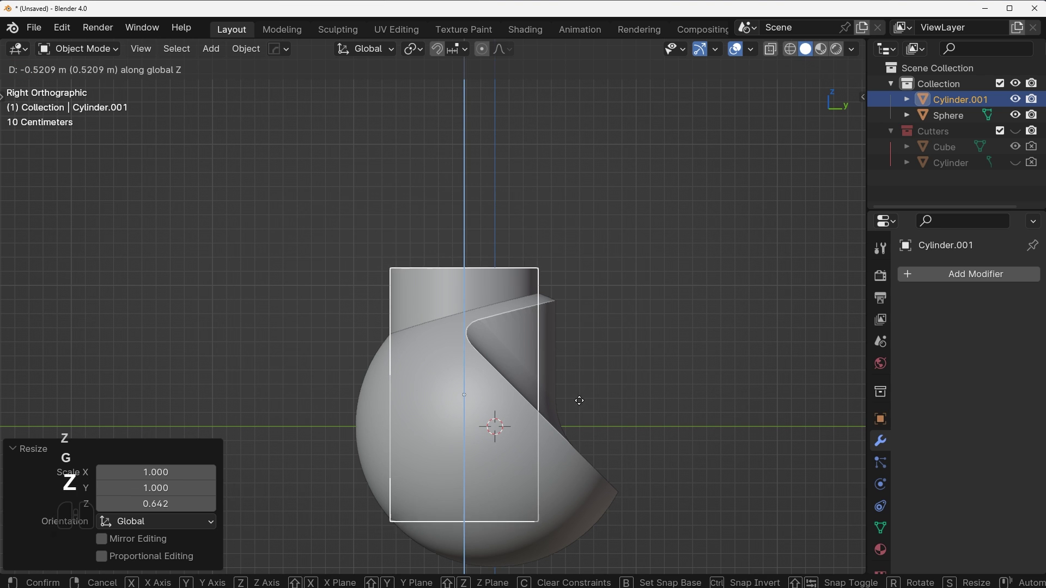
left_click(569, 425)
key("s")
key("z")
left_click(603, 415)
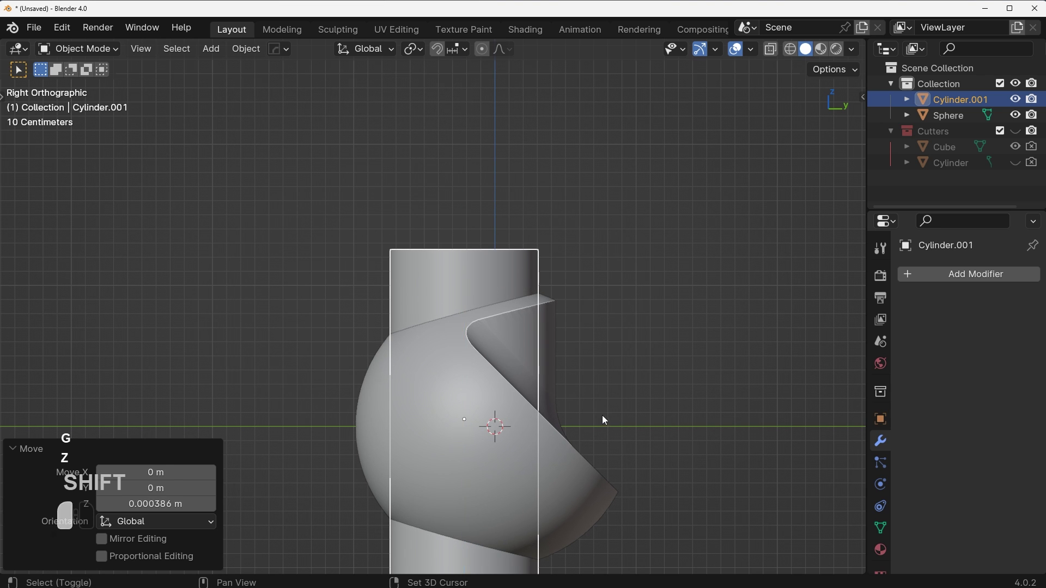
- Subtract the cylinder from the sphere with a Hops difference boolean using the Fast solver
middle_click_drag(603, 415, 530, 382)
left_click(536, 365, "shift")
key("ctrl+KP_Subtract")
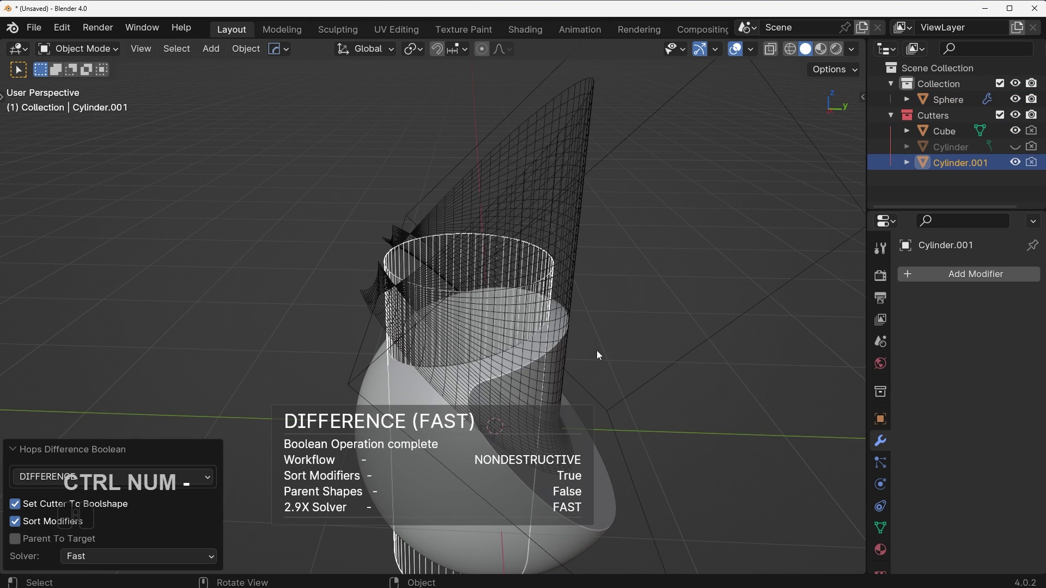
- Enlarge the cylinder cutter slightly to thin the rim around the hole, and hide the cutters
middle_click_drag(597, 350, 562, 274)
key("s")
left_click(659, 393)
key("shift+2")
- Select the sphere and bring the cylinder cutter into view as the active object with Hops Ever Scroll
scroll(566, 342, "up", 5)
left_click(605, 309)
key("q")
left_click(540, 308)
scroll(543, 307, "down", 5)
- Add 41 evenly spaced loop cuts along the cylinder cutter's wall and return to object mode
key("Tab")
left_click(547, 469)
scroll(543, 326, "up", 3)
key("ctrl+r")
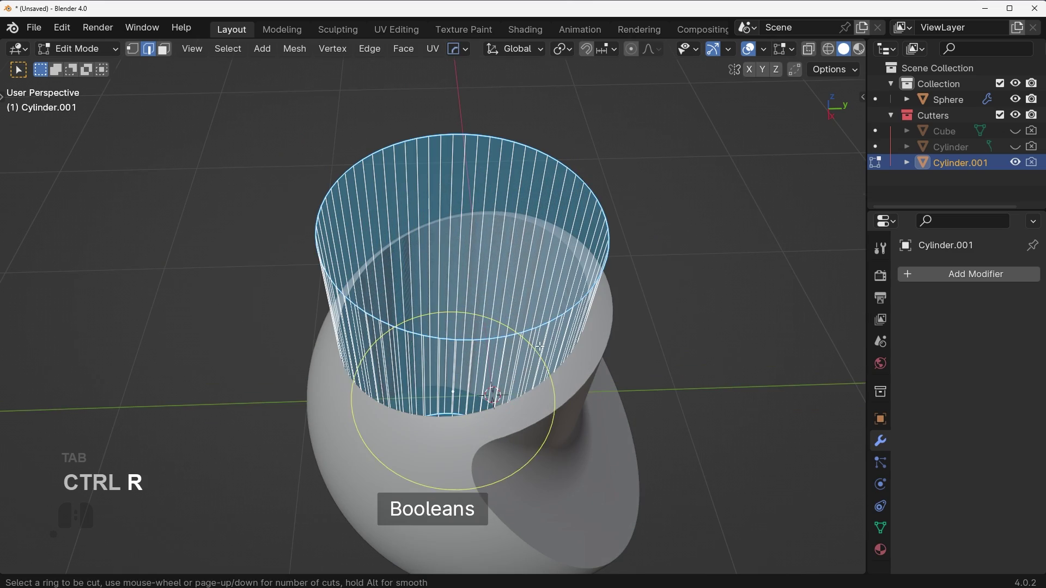
scroll(540, 320, "up", 13)
scroll(594, 299, "up", 16)
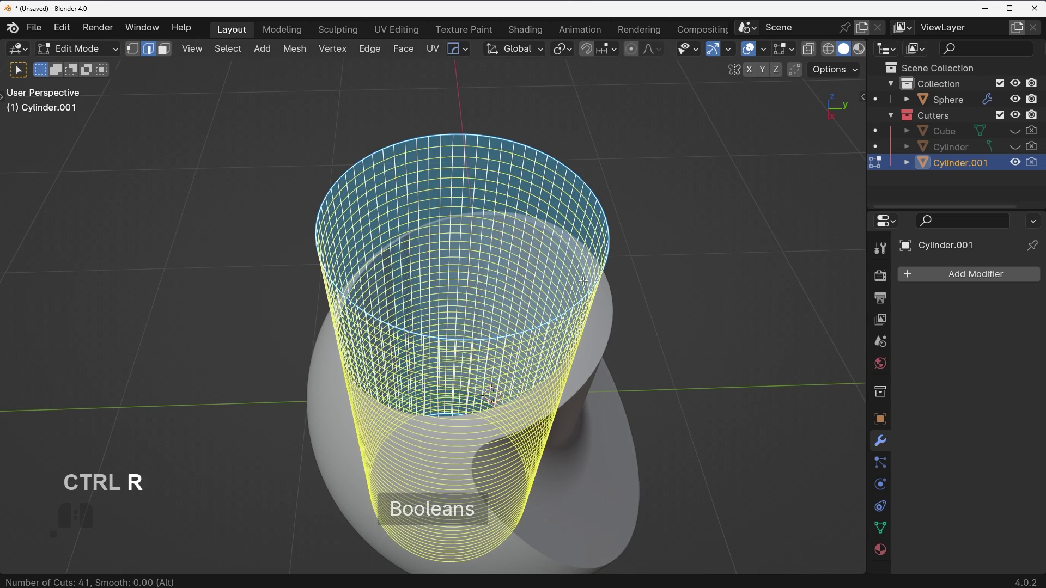
left_click(585, 282)
right_click(586, 283)
key("Tab")
- Hide the cutters to inspect the hole's inner wall, and undo the hiding
key("shift+2")
middle_click_drag(589, 328, 603, 384)
scroll(602, 381, "up", 3)
key("ctrl+z")
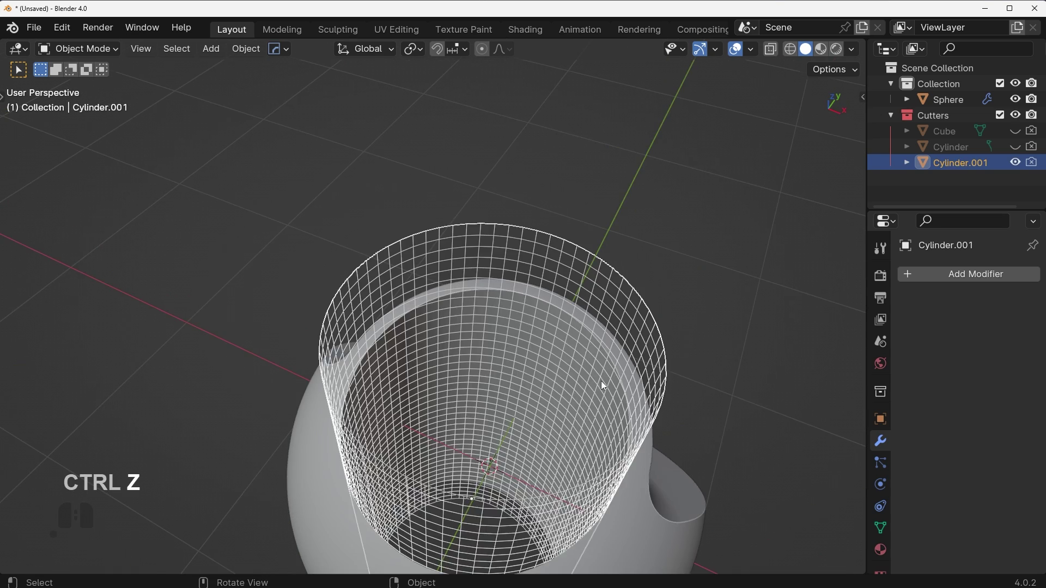
- Edit the cylinder cutter's mesh, select a face loop around its lower wall and expand the selection three times
key("Tab")
scroll(525, 445, "up", 3)
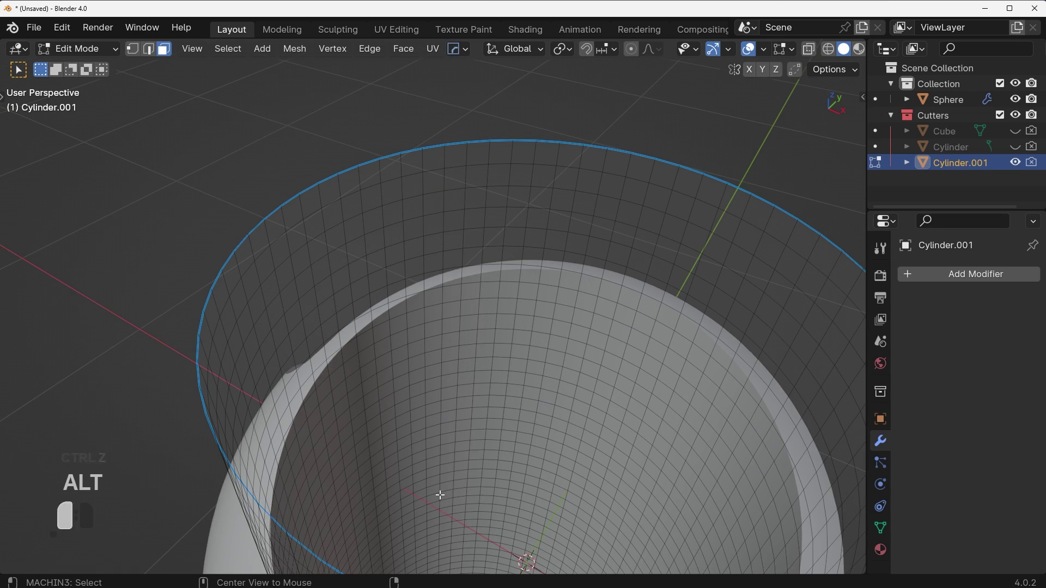
key("ctrl+KP_Add")
key("ctrl+KP_Add")
key("ctrl+KP_Add")
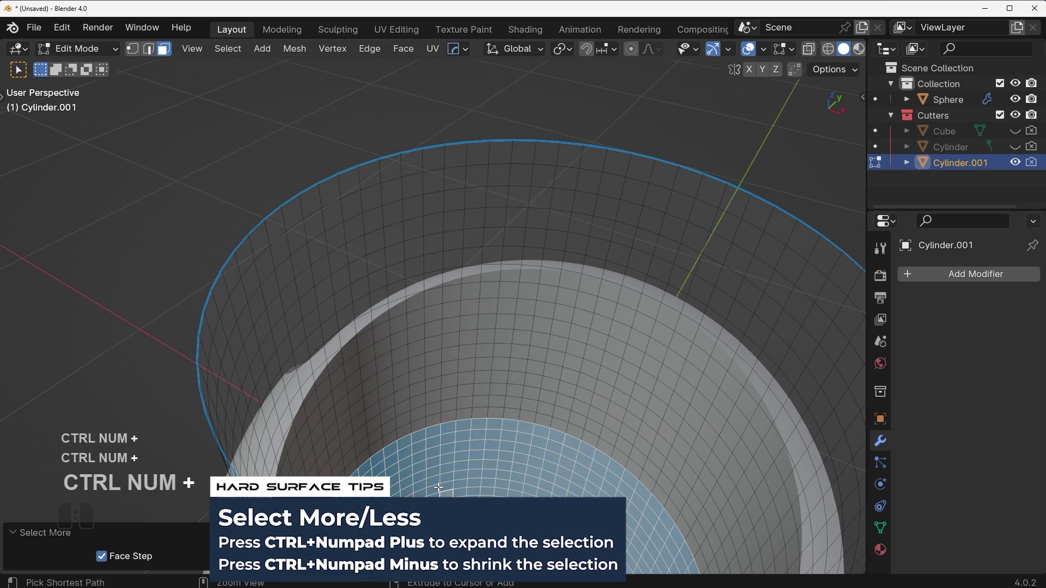
- Extrude the selected wall faces in place, shrink them inward by 0.127 m and shorten the band along Z to slope its ends
middle_click_drag(531, 472, 480, 390, "shift")
key("e")
key("Escape")
key("alt+s")
left_click(536, 388)
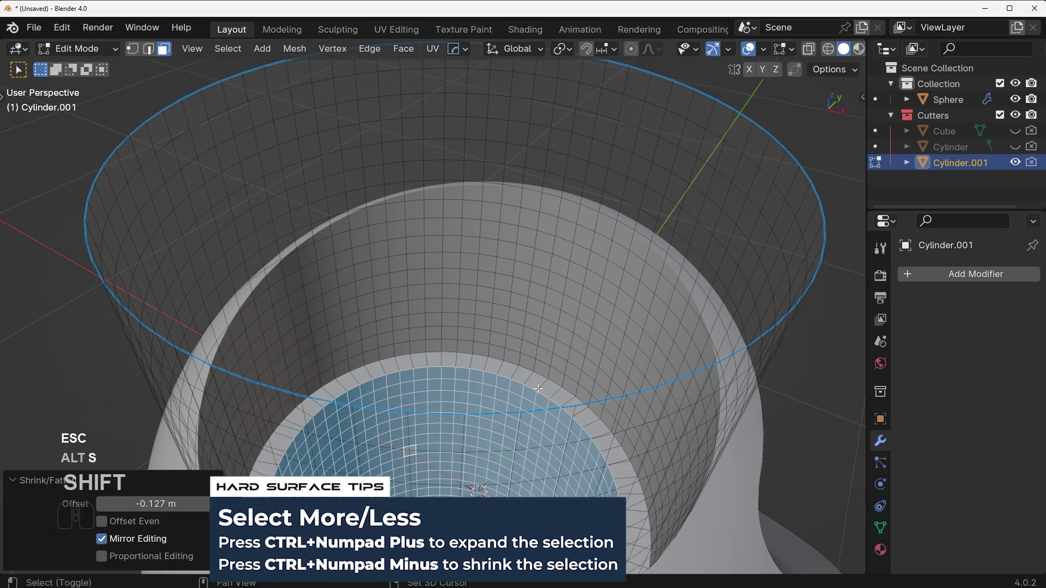
key("s")
key("z")
left_click(427, 411)
- Dissolve the surplus edge loops next to the upper and lower corners of the cutter's recessed band
key("Tab")
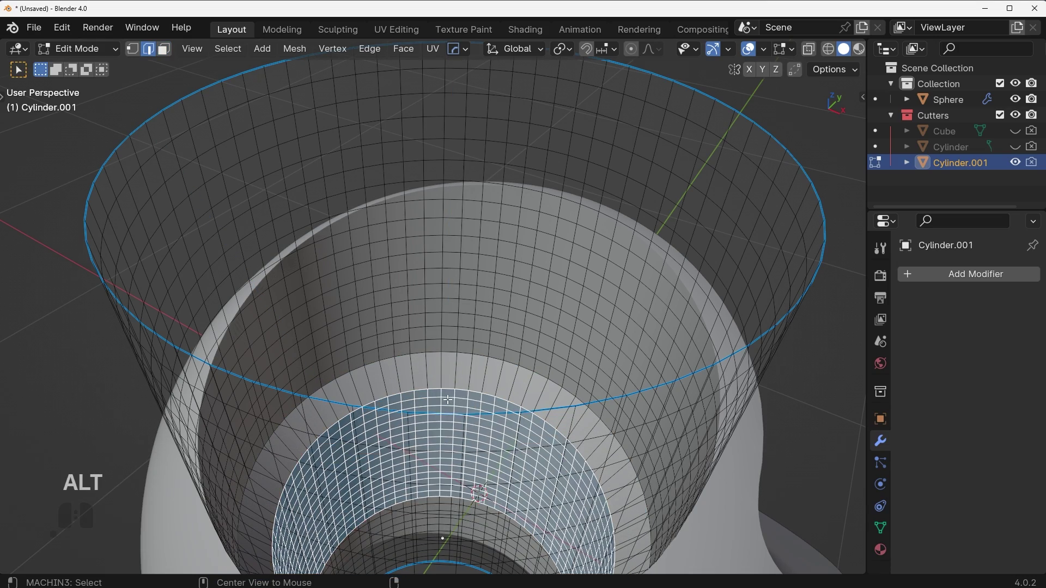
left_click(447, 399, "alt")
key("ctrl+x")
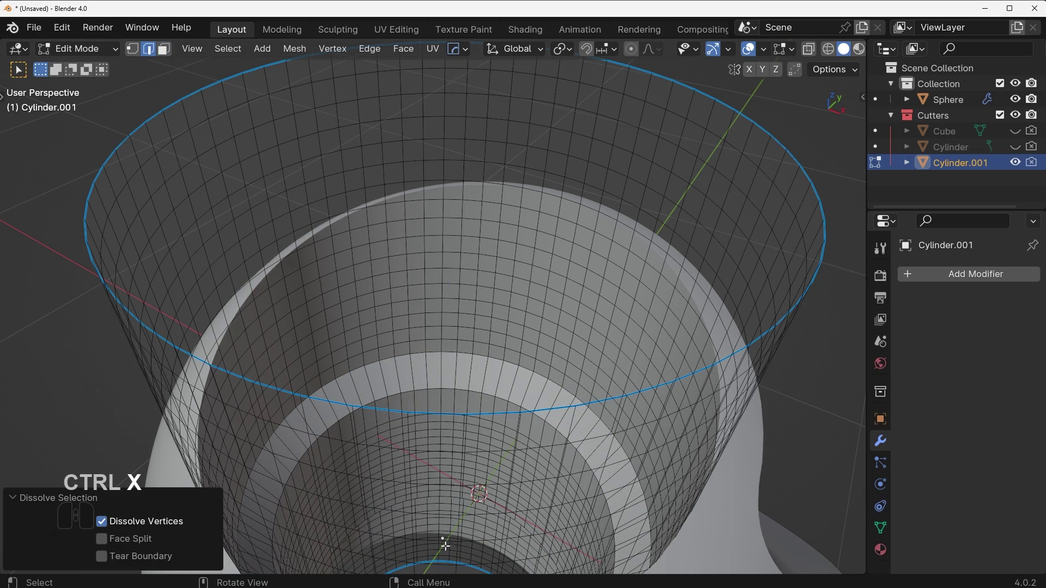
middle_click_drag(450, 542, 464, 363)
scroll(464, 363, "up", 5)
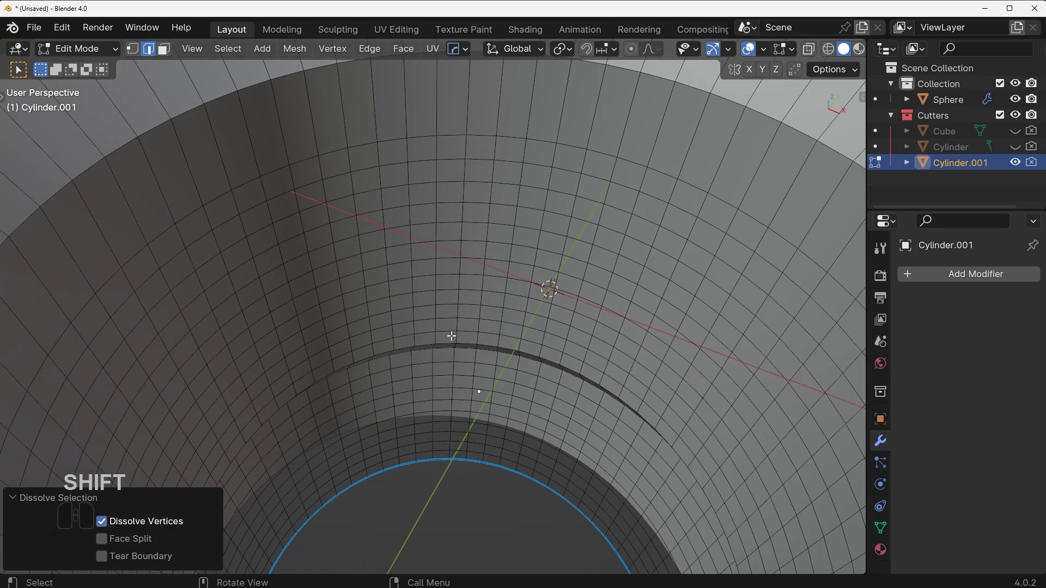
left_click(446, 318, "alt+shift")
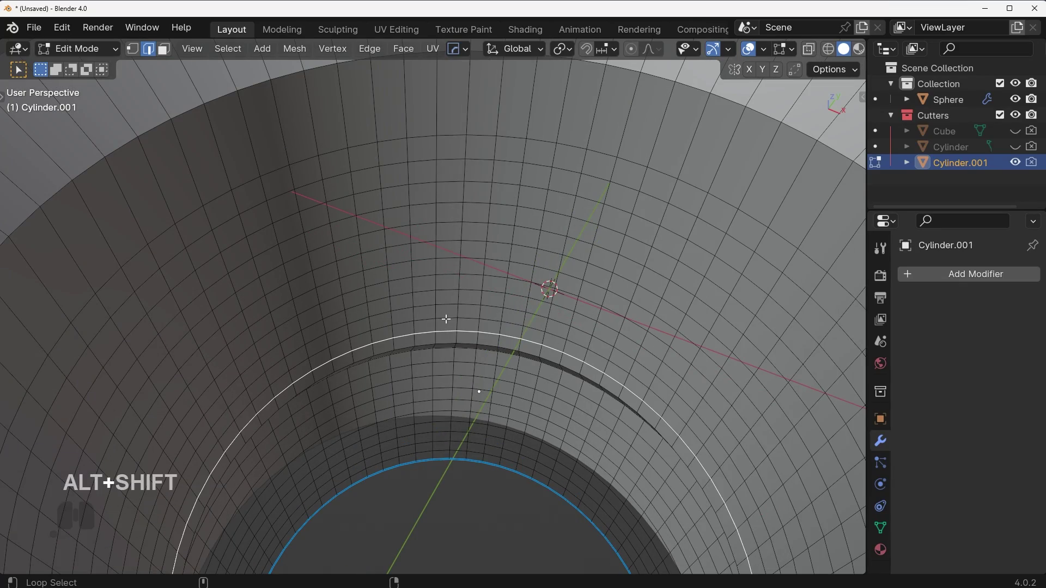
key("ctrl+x")
- Bevel the corner edge loops of the cutter's recessed band with a 0.0327 m width and 11 segments
left_click(446, 350, "alt")
scroll(506, 201, "down", 3)
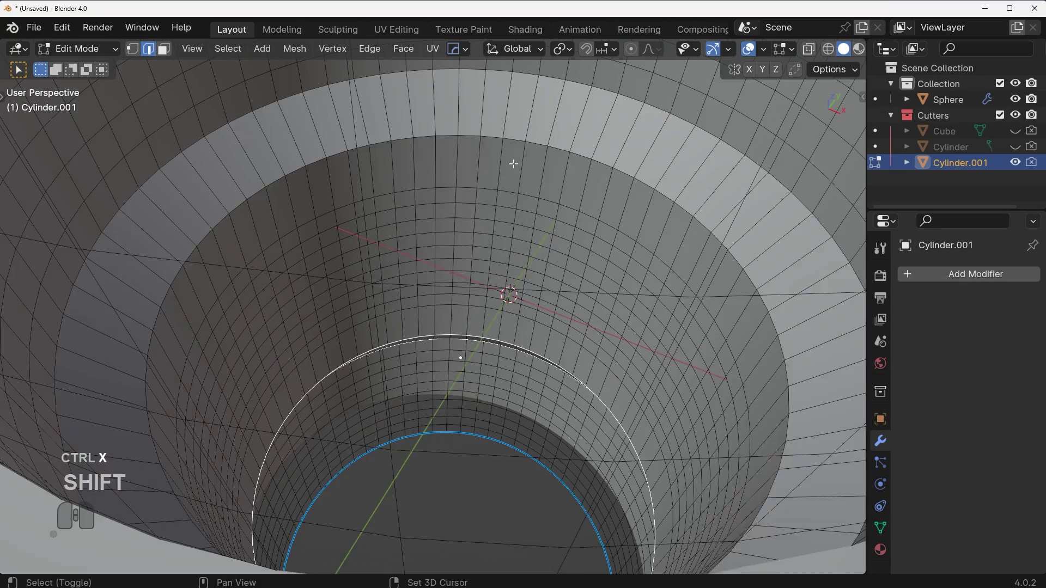
middle_click_drag(513, 166, 505, 270, "shift")
scroll(441, 154, "down", 3)
key("ctrl+b")
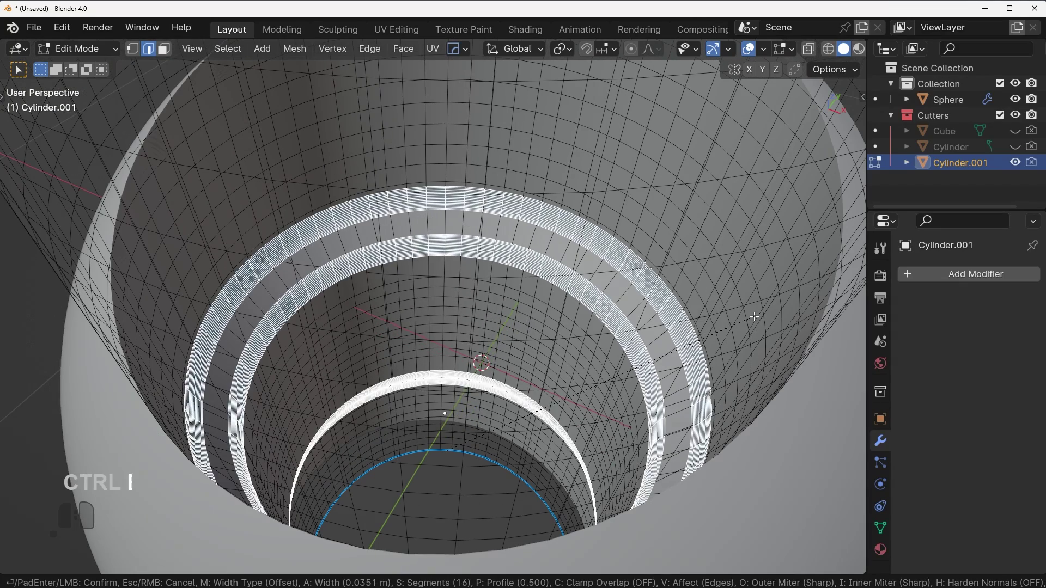
left_click(759, 314)
- Return to object mode, hide the Cutters collection and inspect the rounded step inside the sphere's hole
key("Tab")
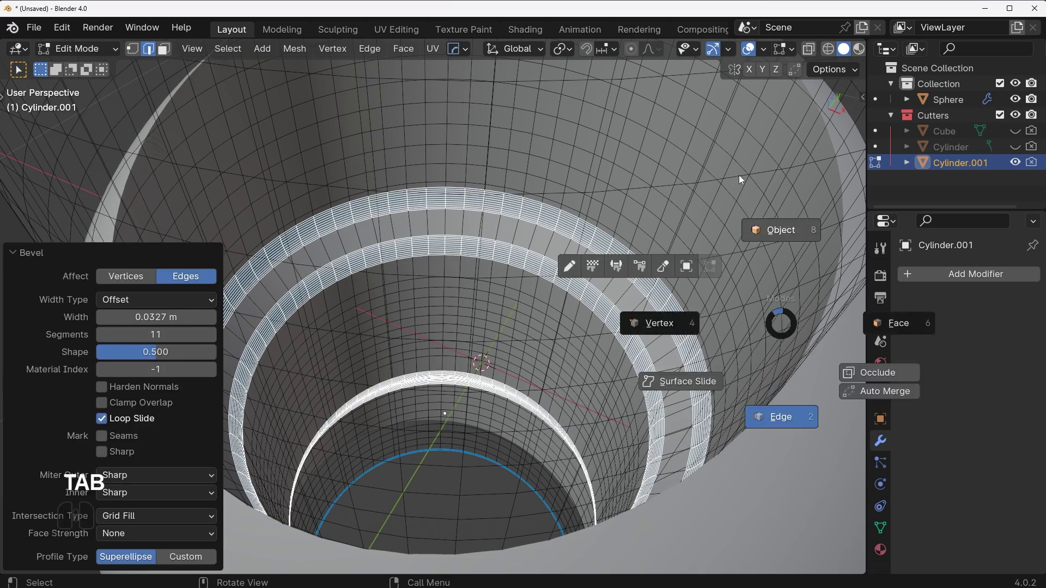
key("shift+2")
middle_click_drag(697, 324, 572, 361)
middle_click_drag(608, 282, 430, 393, "shift")
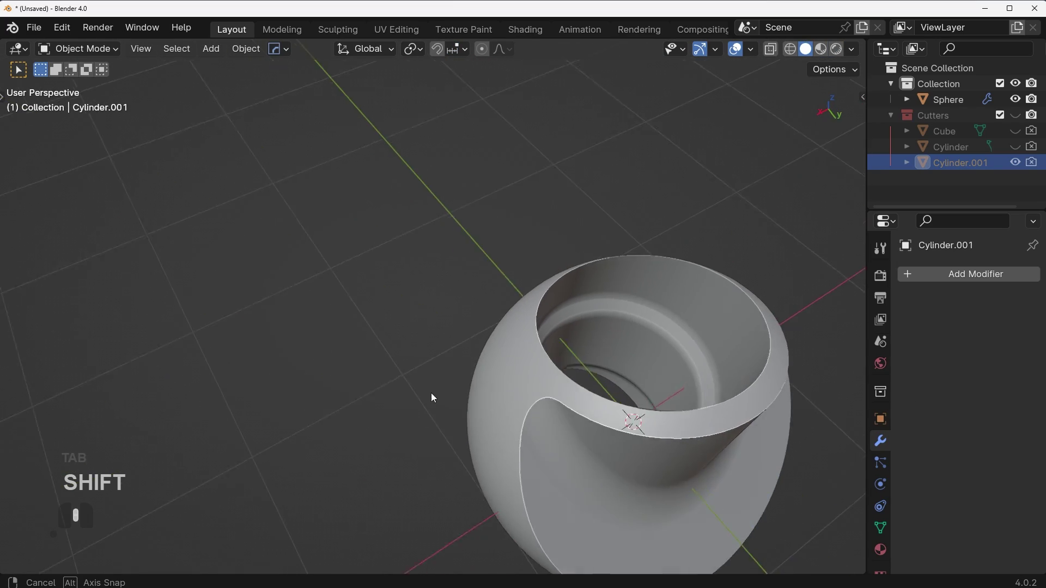
scroll(517, 394, "down", 2)
middle_click_drag(561, 393, 628, 378)
scroll(627, 377, "up", 2)
- Select the sphere and apply its Boolean modifier
left_click(627, 331)
middle_click_drag(627, 330, 638, 310)
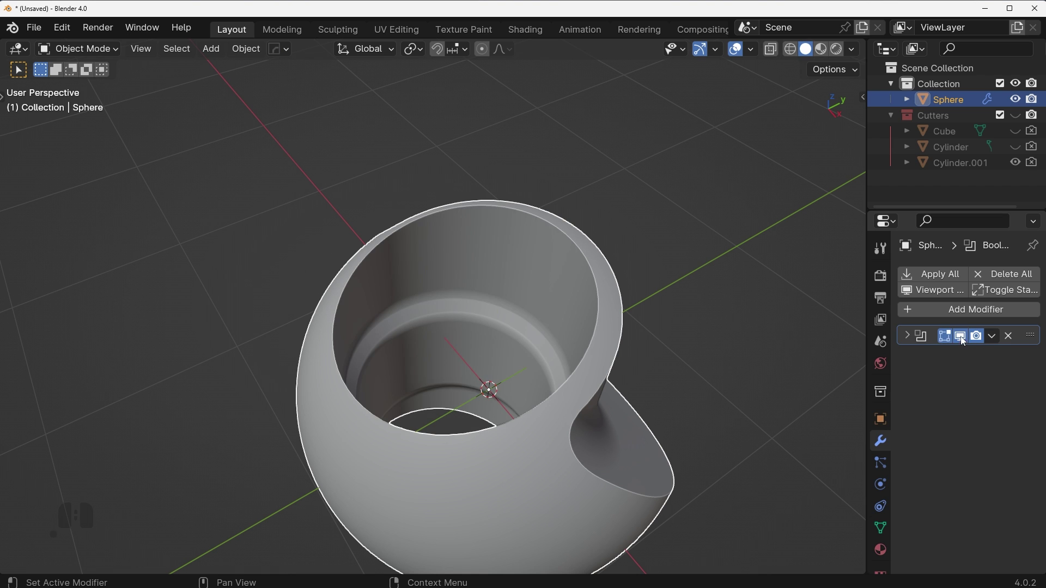
left_click(993, 336)
left_click(975, 353)
- Enter edit mode on the sphere, clear the selection and select the edge loop around the hole's upper rim
key("Tab")
left_click(574, 431)
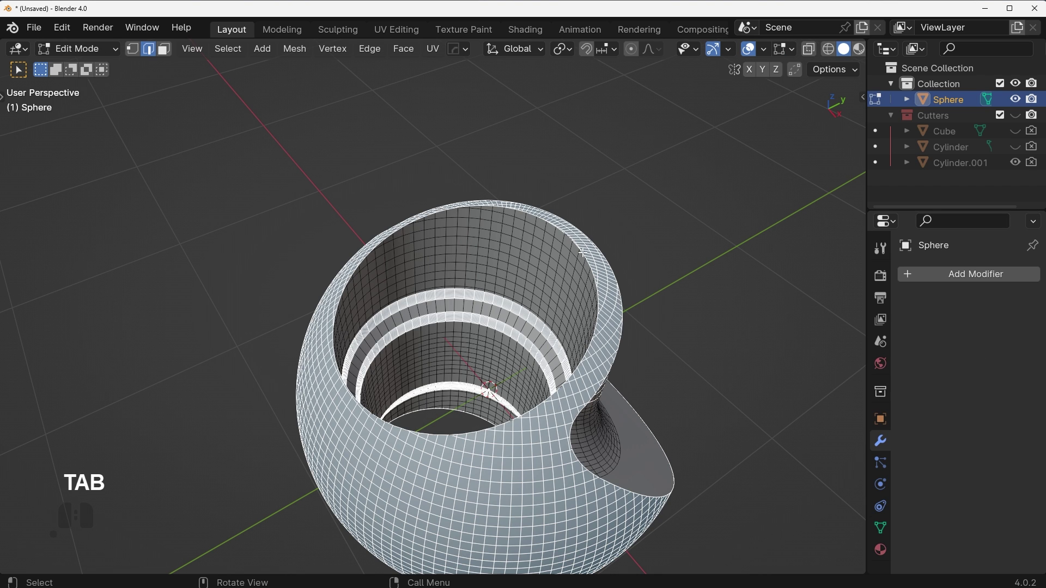
left_click(578, 245, "alt")
scroll(600, 267, "up", 2)
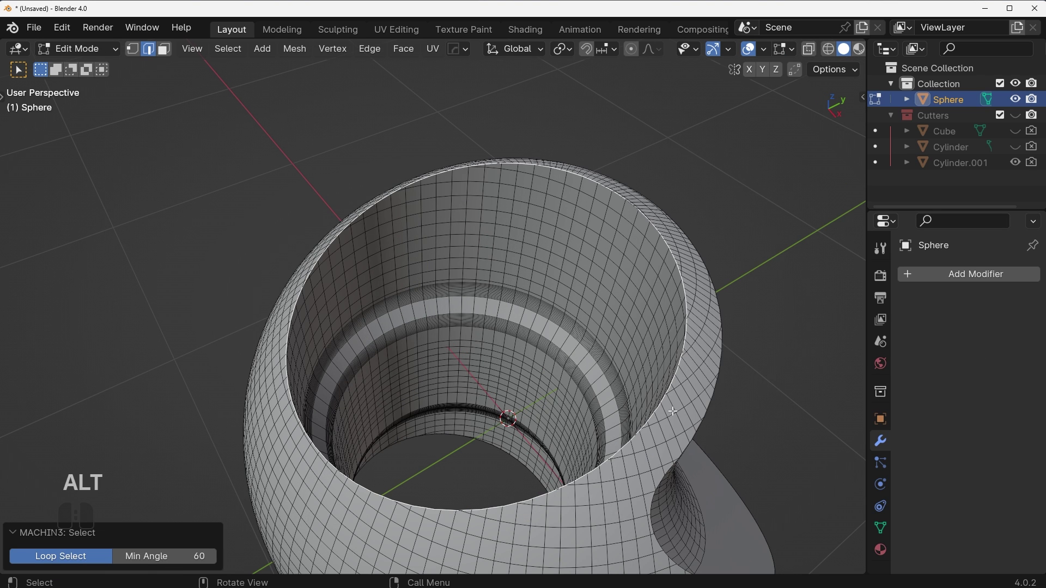
key("ctrl+v")
key("ctrl+b")
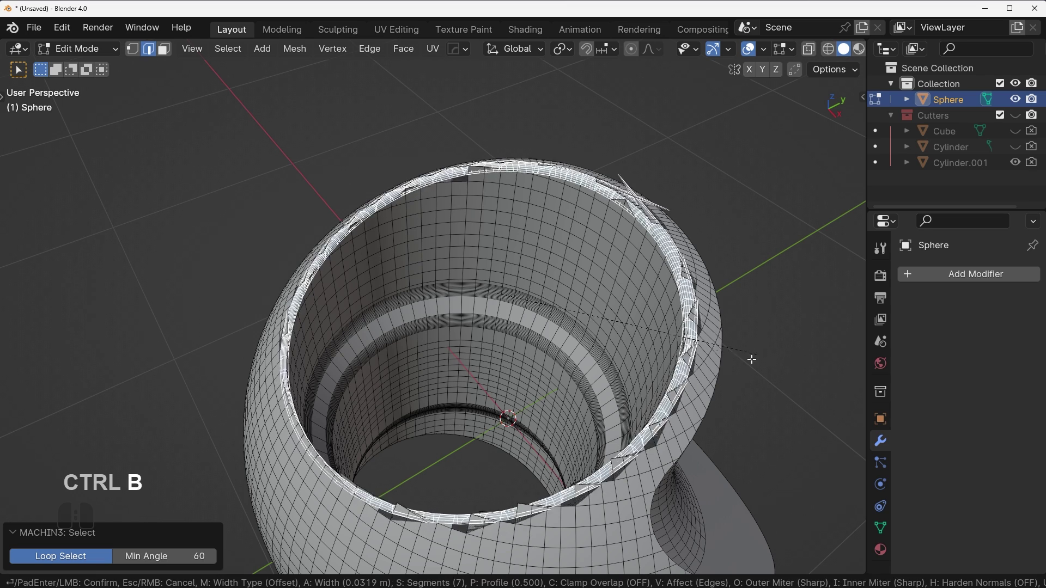
key("Escape")
- Run MESHmachine's Offset Cut on the rim edge loop with a width of 0.04 to create buffer loops
key("y")
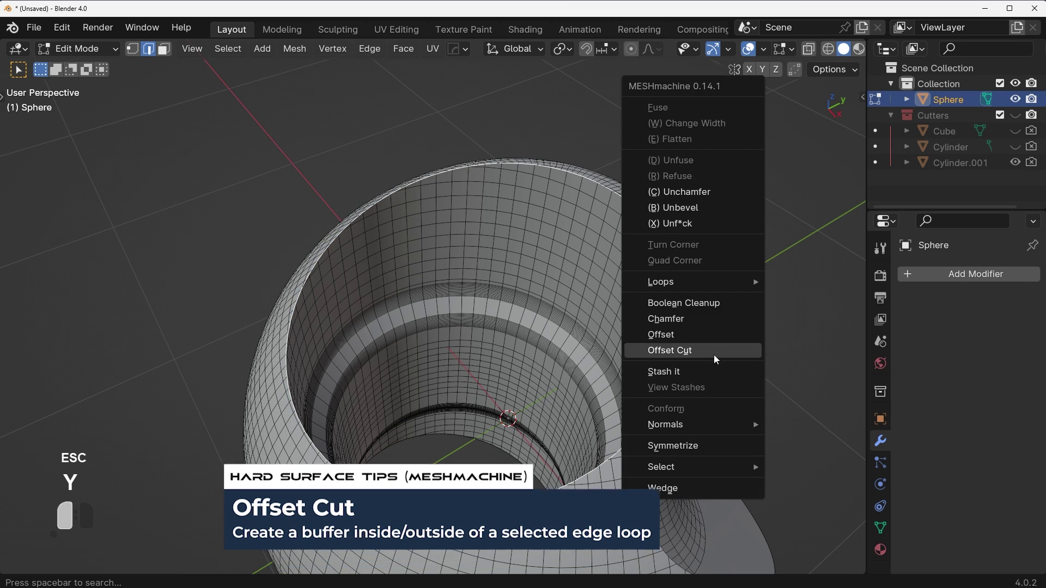
left_click(714, 354)
middle_click_drag(703, 372, 691, 376)
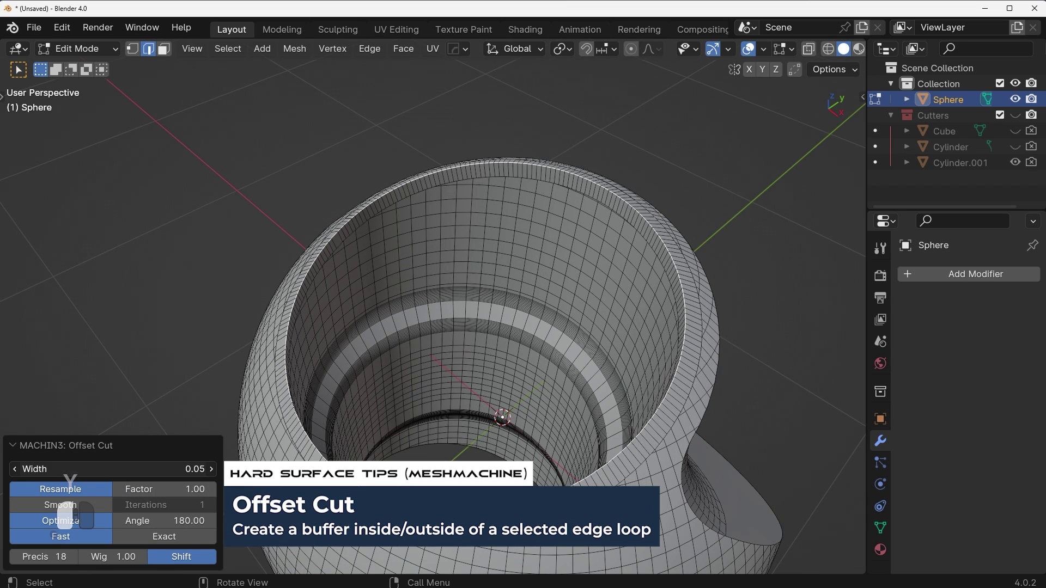
middle_click_drag(749, 350, 733, 380, "shift")
- Bevel the hole's rim edge loop with one segment, about 0.023 m wide, and return to object mode
key("ctrl+b")
scroll(768, 390, "down", 7)
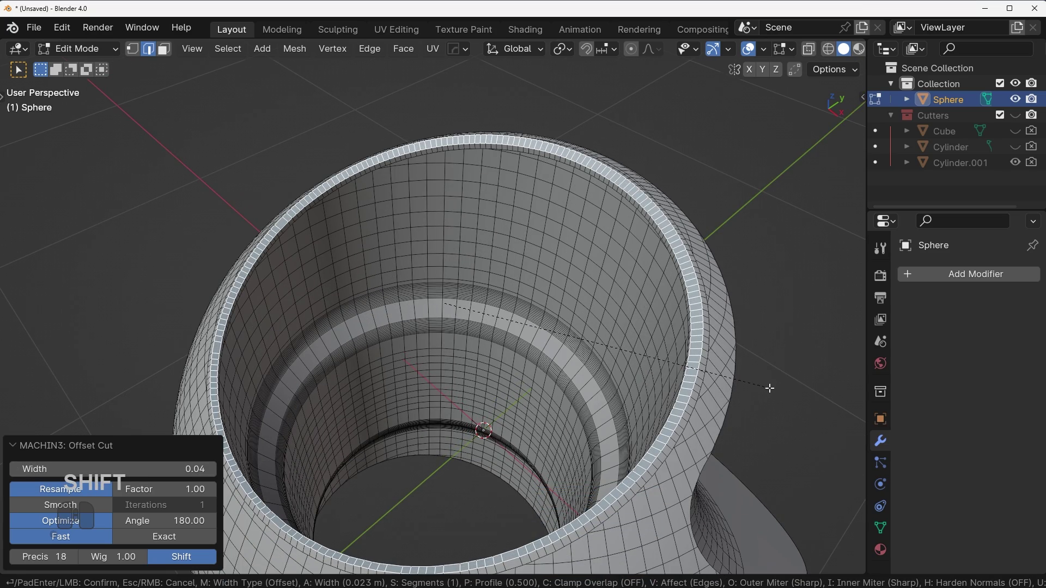
left_click(773, 388)
key("Tab")
- Deselect the sphere and examine the finished rim bevel, inner step and filleted cut from several angles
scroll(701, 339, "down", 3)
middle_click_drag(702, 338, 539, 386)
key("a")
key("a")
scroll(611, 343, "down", 3)
middle_click_drag(539, 386, 518, 347, "shift")
middle_click_drag(537, 267, 560, 350, "shift")
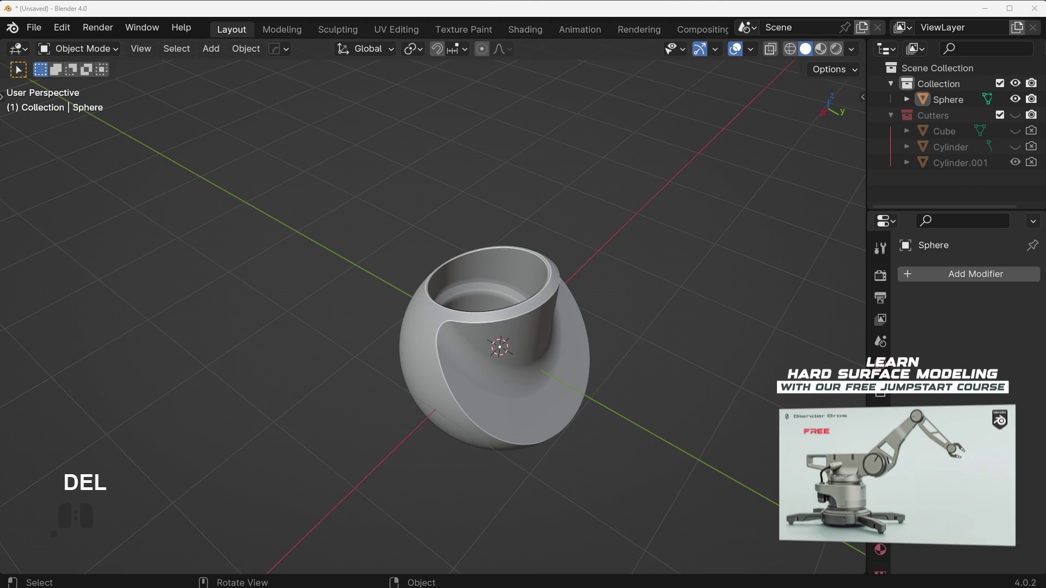
middle_click_drag(517, 316, 621, 330)
scroll(612, 344, "down", 4)
scroll(633, 350, "up", 2)
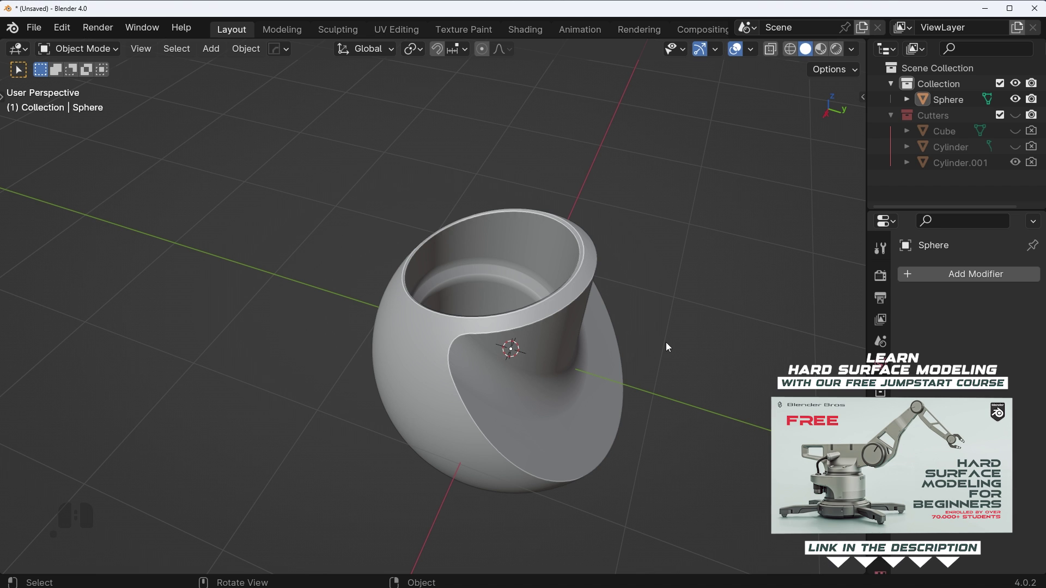
middle_click_drag(665, 342, 690, 338)
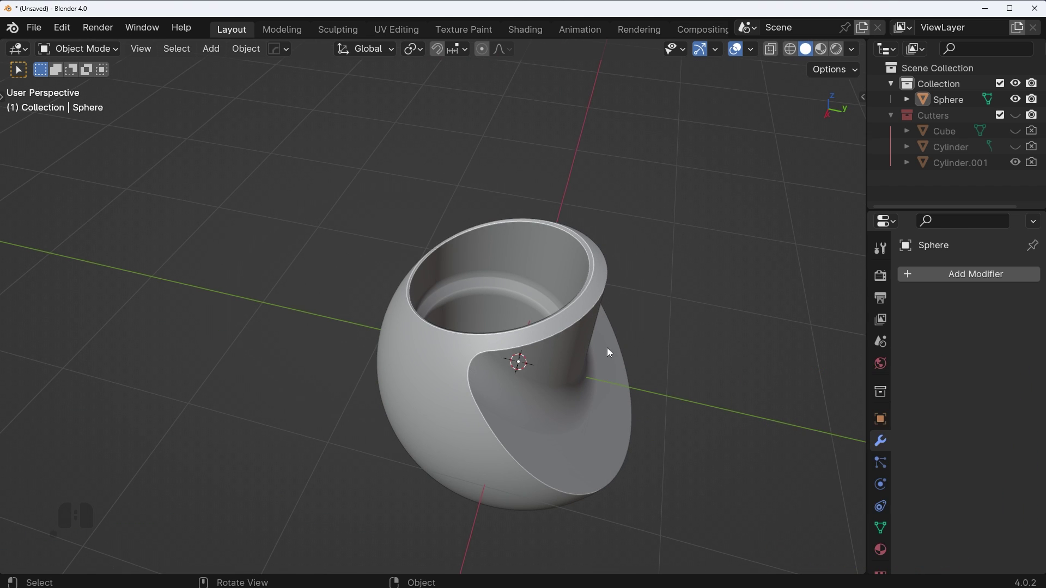
scroll(624, 337, "down", 2)
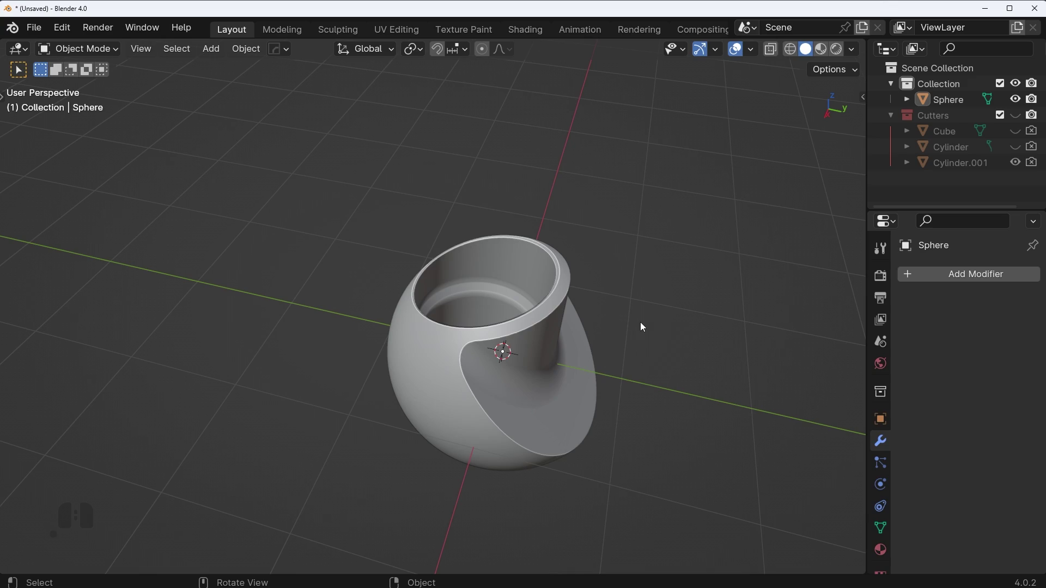